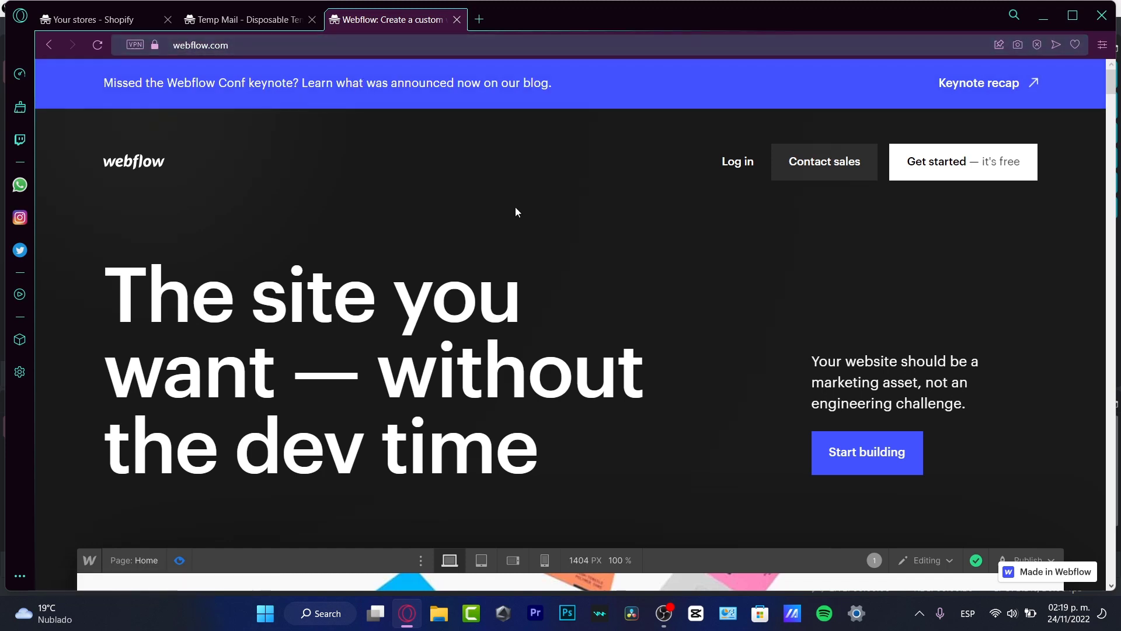
Step: Look over the Webflow home page down to the section describing its users
{"action": "scroll", "coordinate": [515, 206], "scroll_direction": "down", "scroll_amount": 6}
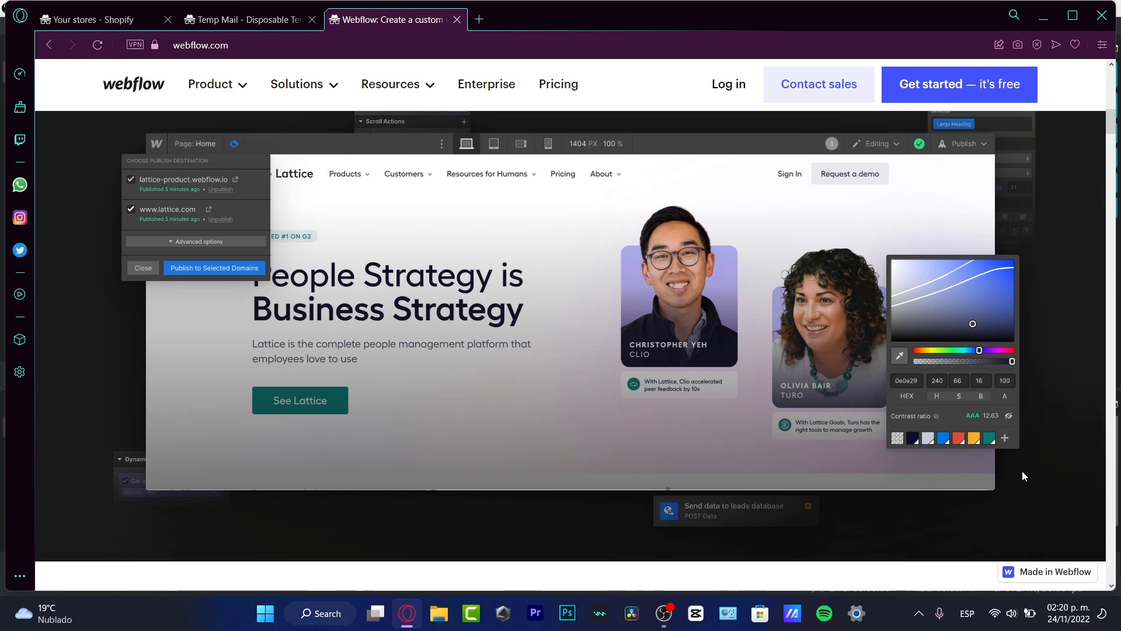
{"action": "scroll", "coordinate": [1034, 485], "scroll_direction": "down", "scroll_amount": 10}
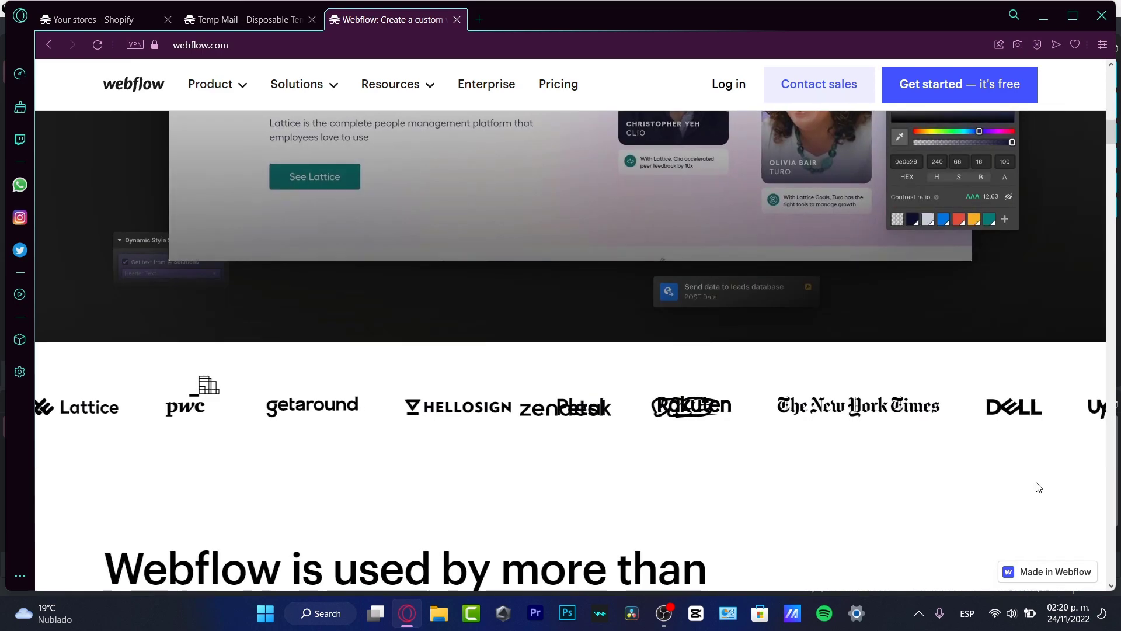
{"action": "scroll", "coordinate": [1038, 486], "scroll_direction": "down", "scroll_amount": 2}
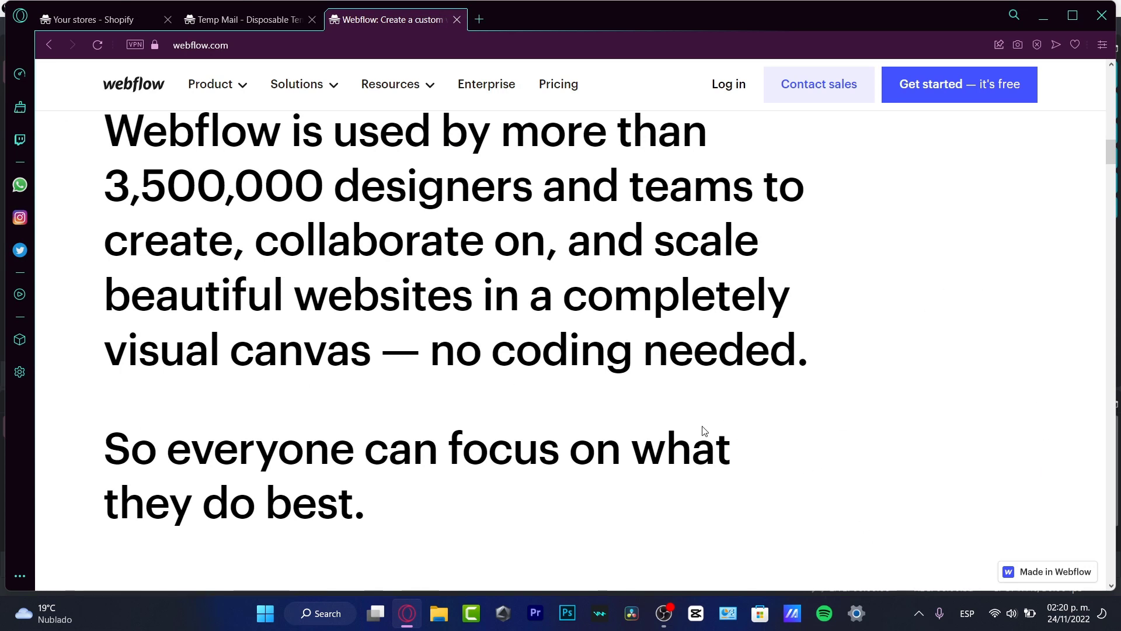
{"action": "scroll", "coordinate": [704, 431], "scroll_direction": "down", "scroll_amount": 4}
{"action": "scroll", "coordinate": [705, 431], "scroll_direction": "up", "scroll_amount": 4}
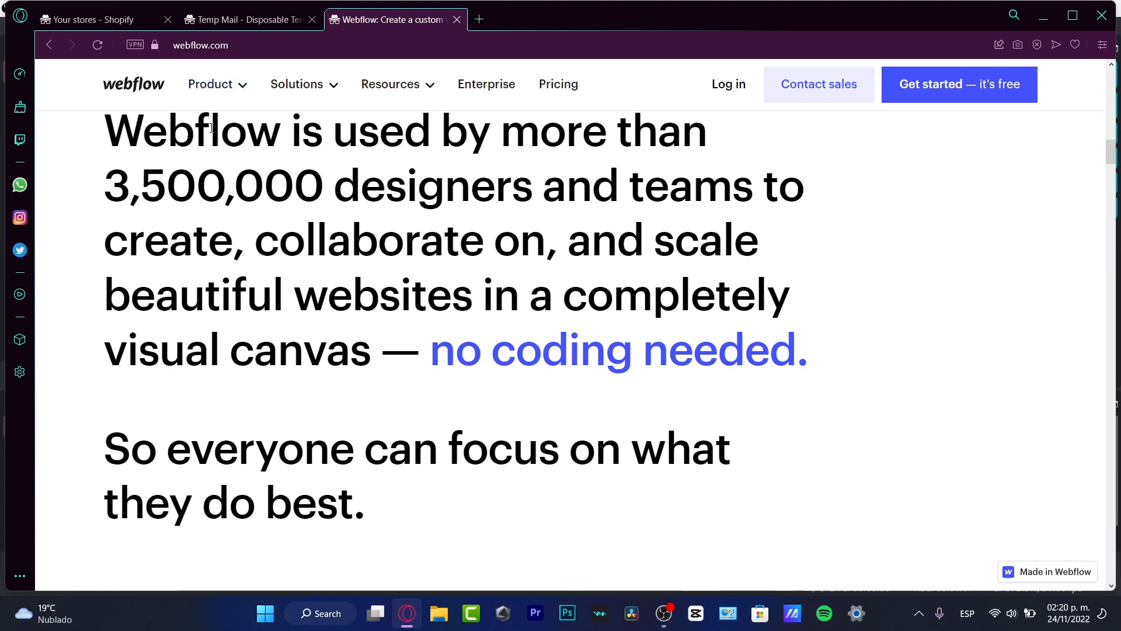
Step: Switch to the Shopify stores page, open the form for creating the first store and read its email verification notice
{"action": "left_click", "coordinate": [86, 22]}
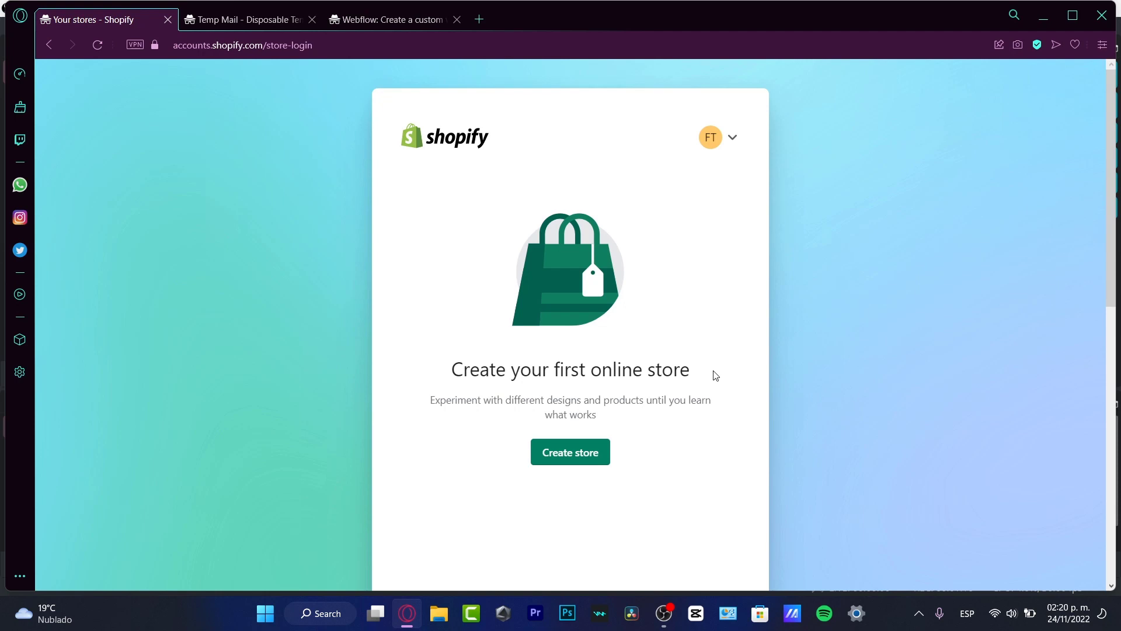
{"action": "left_click_drag", "start_coordinate": [596, 375], "coordinate": [706, 399]}
{"action": "left_click", "coordinate": [570, 461]}
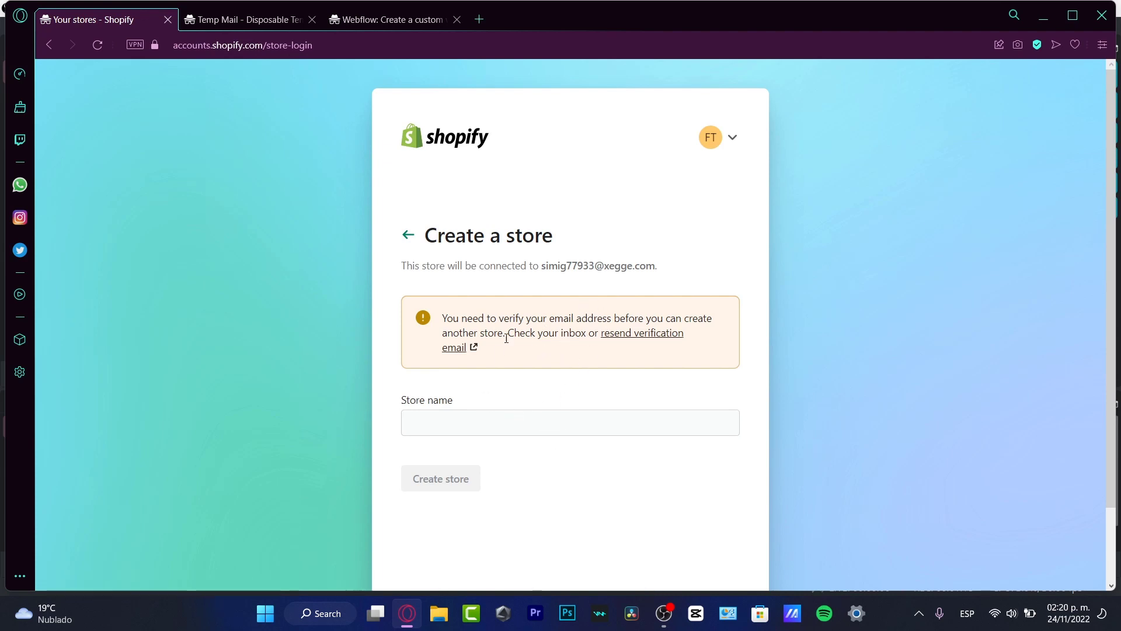
{"action": "left_click_drag", "start_coordinate": [503, 319], "coordinate": [665, 320]}
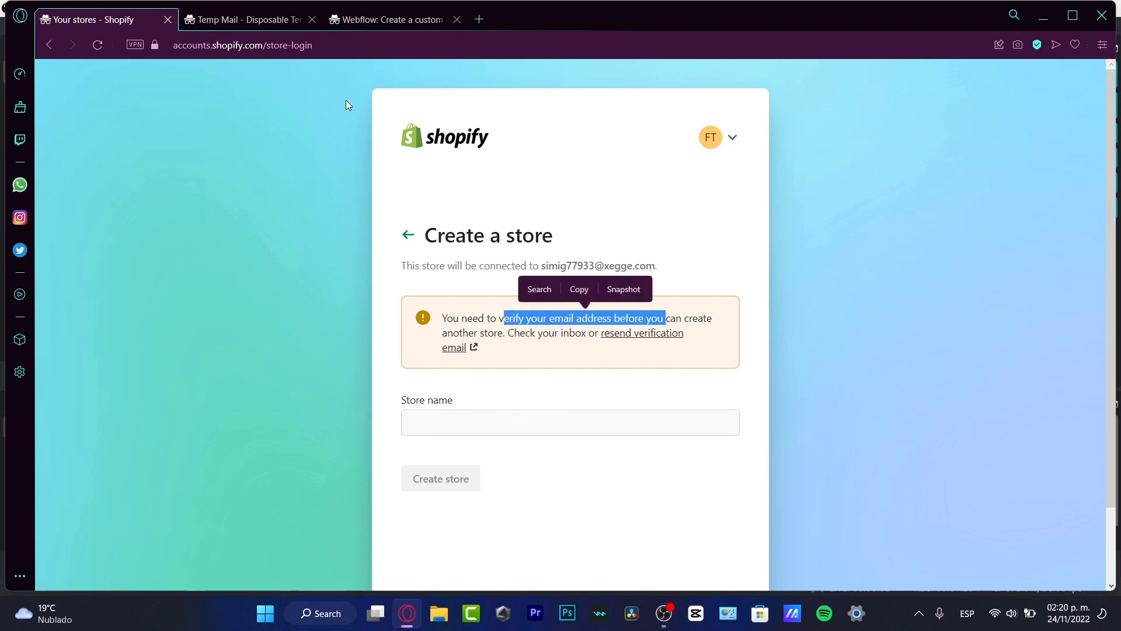
Step: Switch to the Temp Mail inbox and confirm the Shopify account's email address from the verification message
{"action": "left_click", "coordinate": [265, 19]}
{"action": "left_click", "coordinate": [406, 509]}
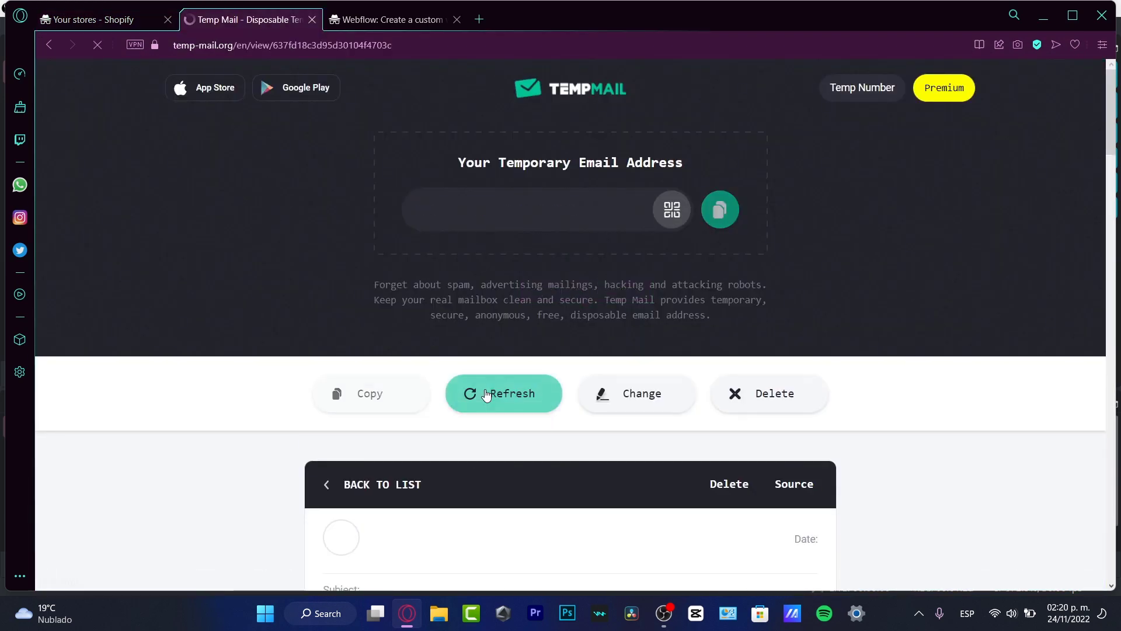
{"action": "scroll", "coordinate": [513, 431], "scroll_direction": "down", "scroll_amount": 7}
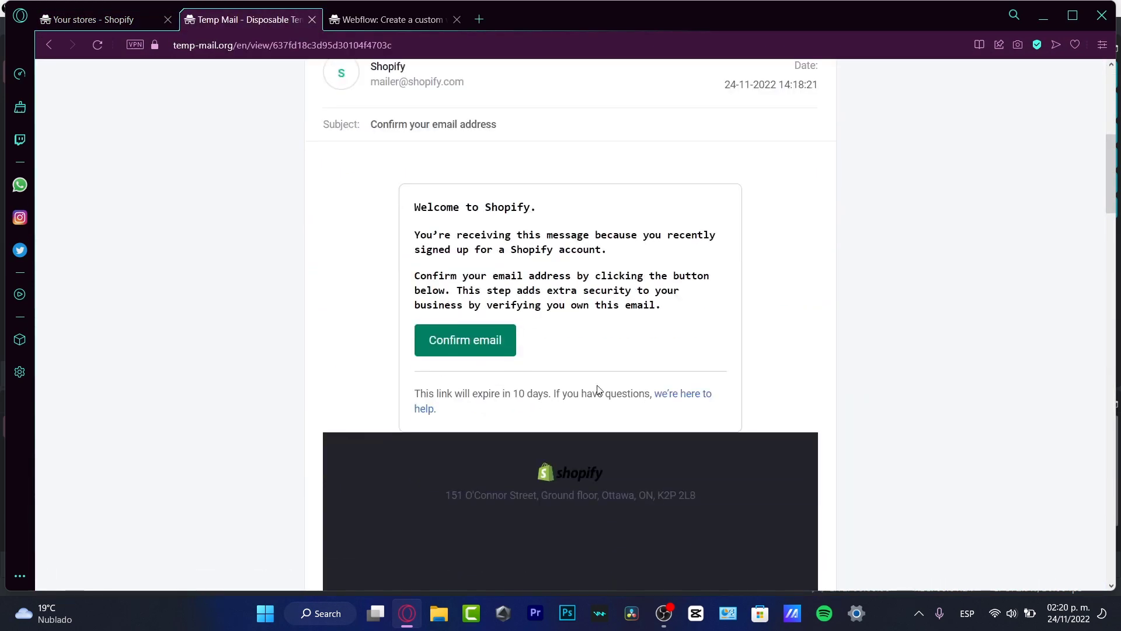
{"action": "left_click", "coordinate": [491, 338]}
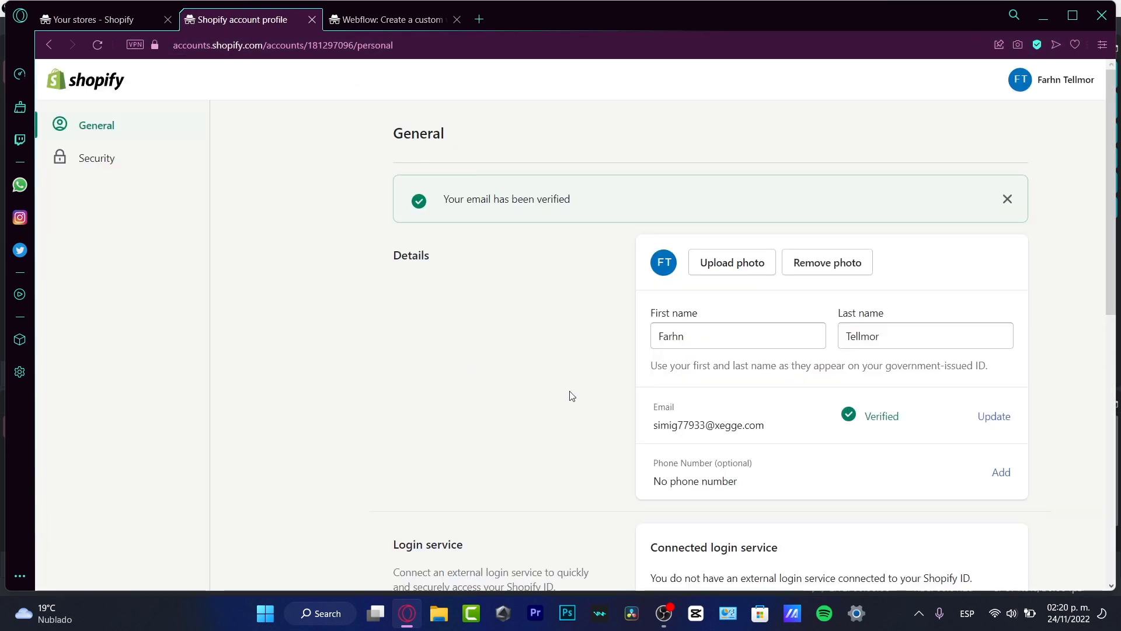
Step: Look through the general settings and account options on the Shopify account profile page
{"action": "scroll", "coordinate": [560, 401], "scroll_direction": "down", "scroll_amount": 4}
{"action": "scroll", "coordinate": [561, 391], "scroll_direction": "up", "scroll_amount": 4}
{"action": "scroll", "coordinate": [558, 235], "scroll_direction": "down", "scroll_amount": 7}
{"action": "left_click", "coordinate": [1054, 94]}
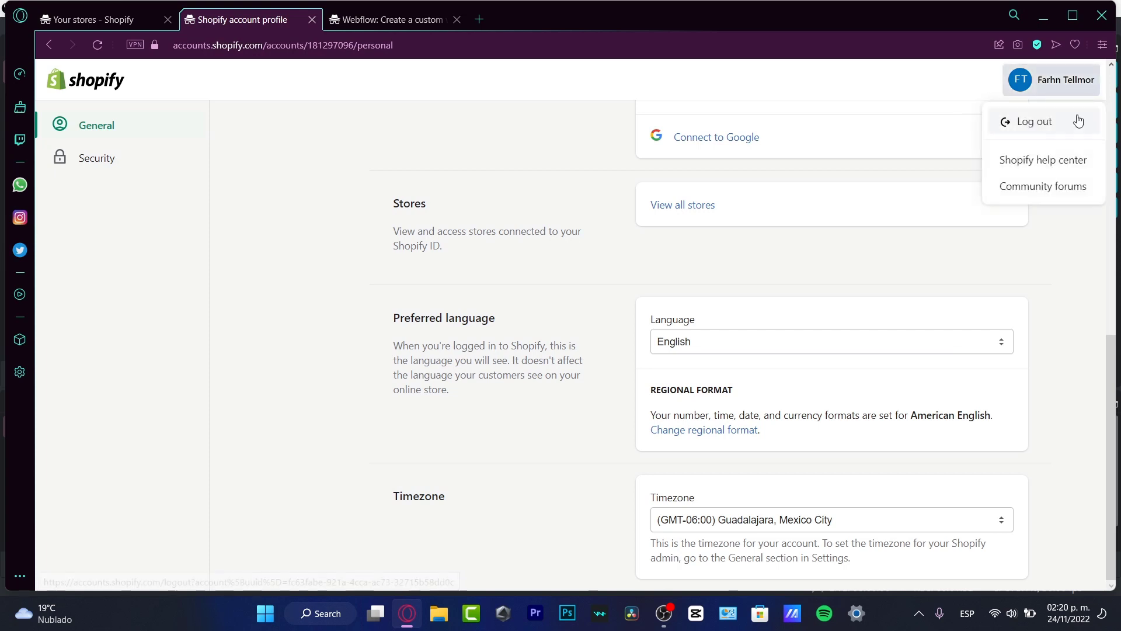
{"action": "left_click", "coordinate": [210, 146]}
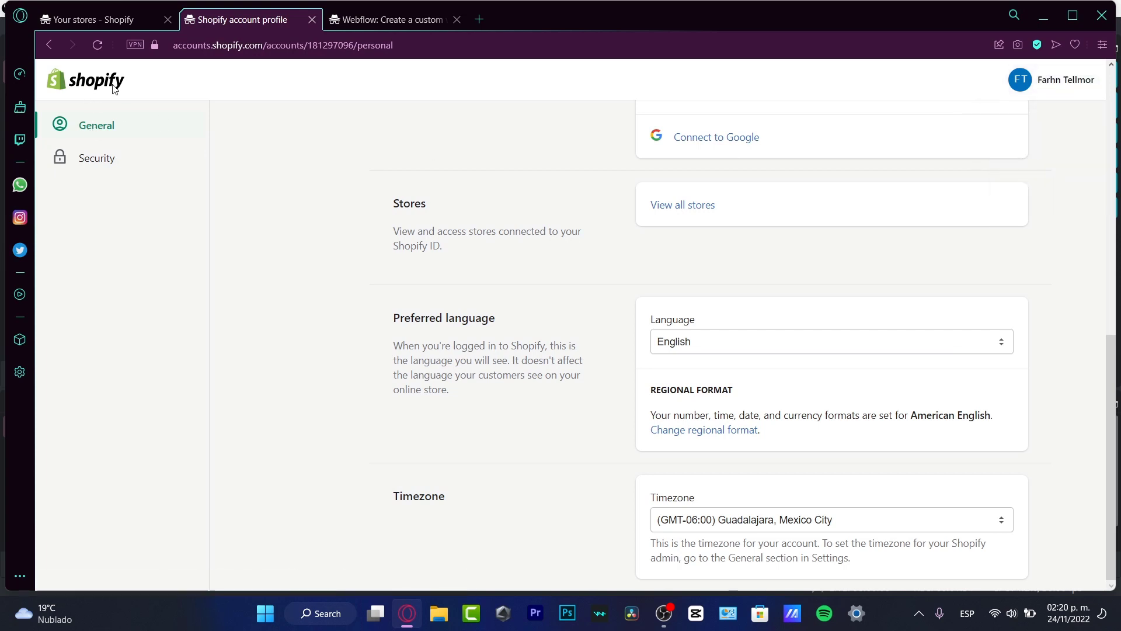
{"action": "left_click_drag", "start_coordinate": [1110, 381], "coordinate": [1118, 120]}
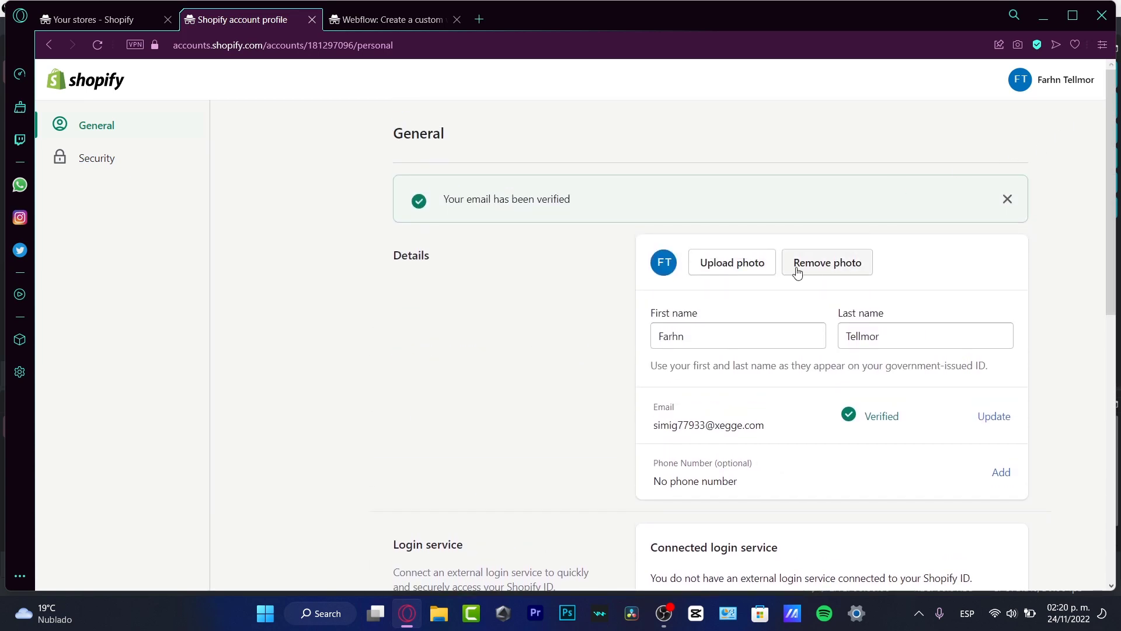
Step: Return to the Shopify stores page, reload the store creation form and create a store named "costum funny rings"
{"action": "left_click", "coordinate": [107, 23]}
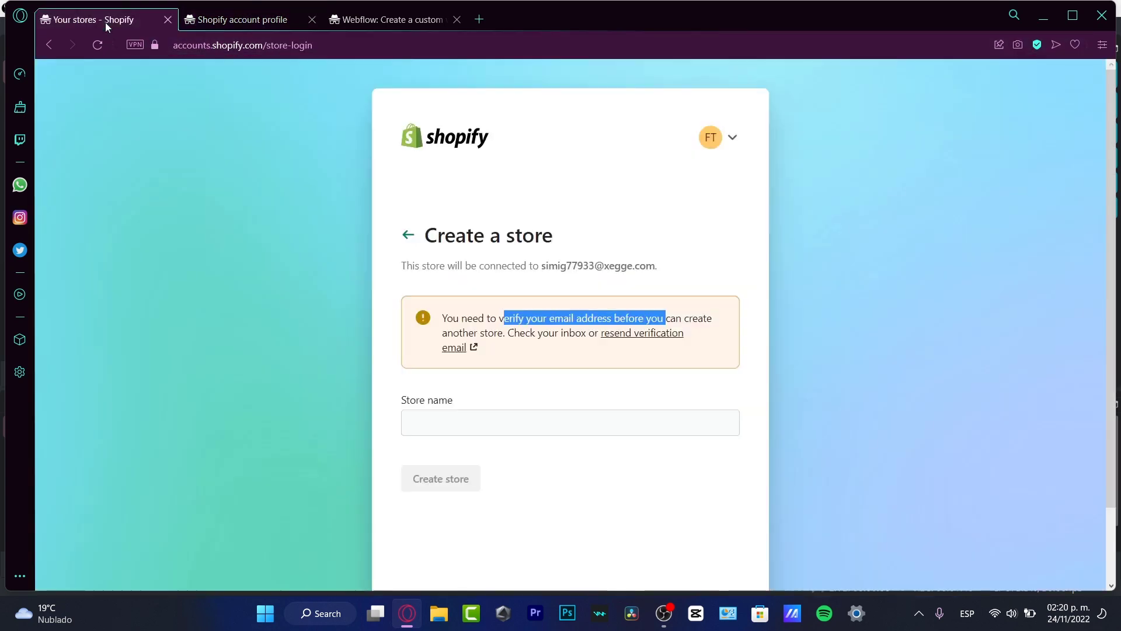
{"action": "left_click", "coordinate": [45, 44]}
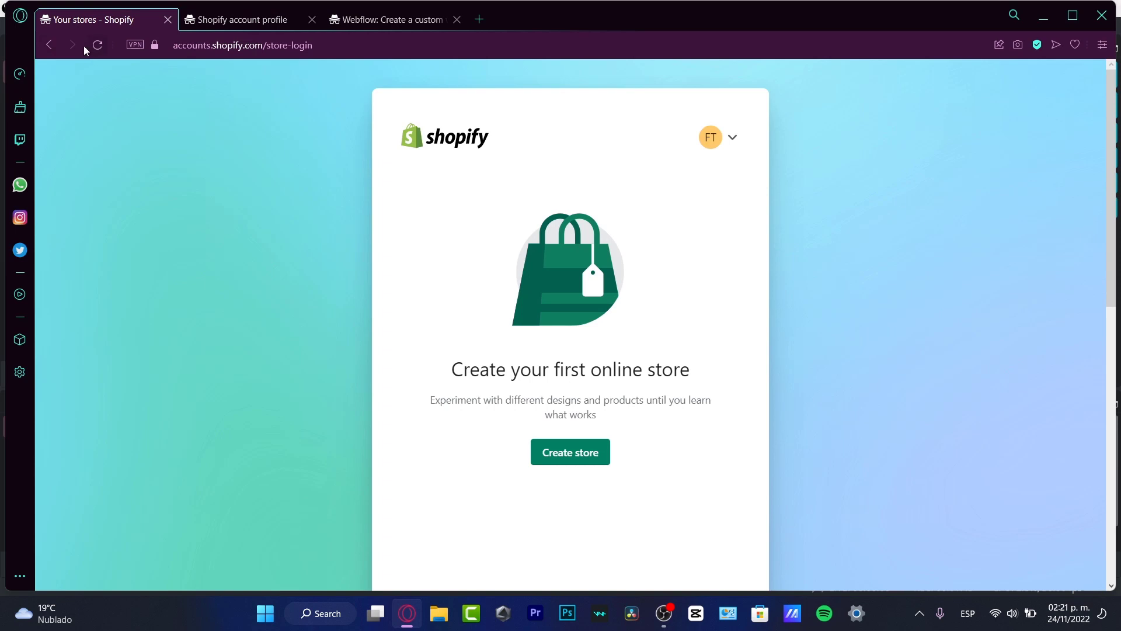
{"action": "left_click", "coordinate": [600, 453]}
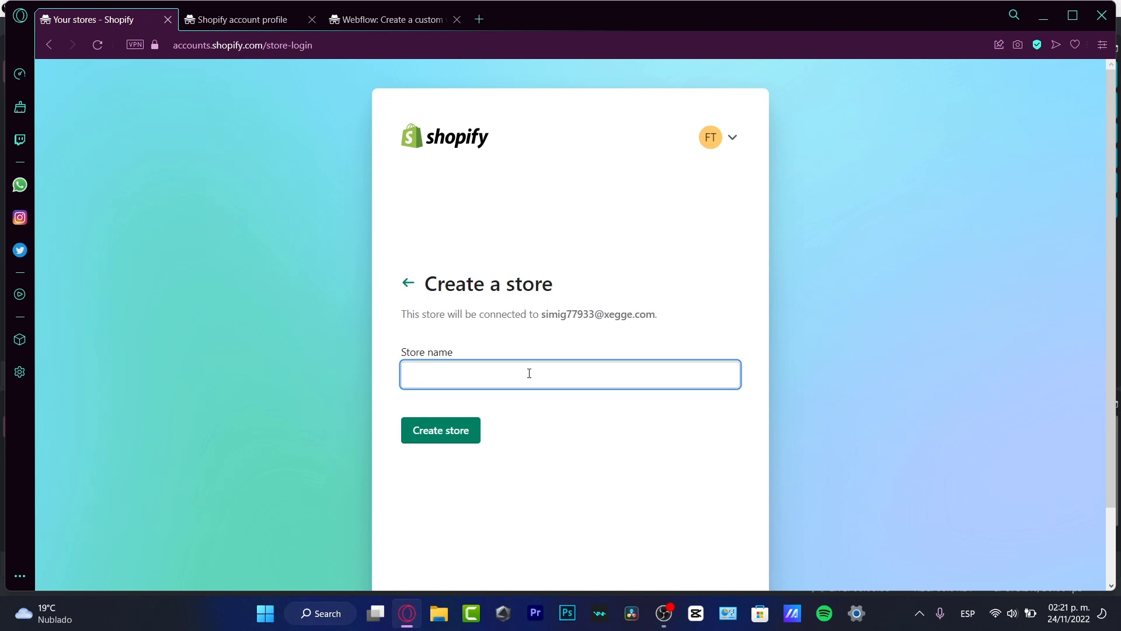
{"action": "type", "text": "costume fanny kings"}
{"action": "left_click", "coordinate": [468, 430]}
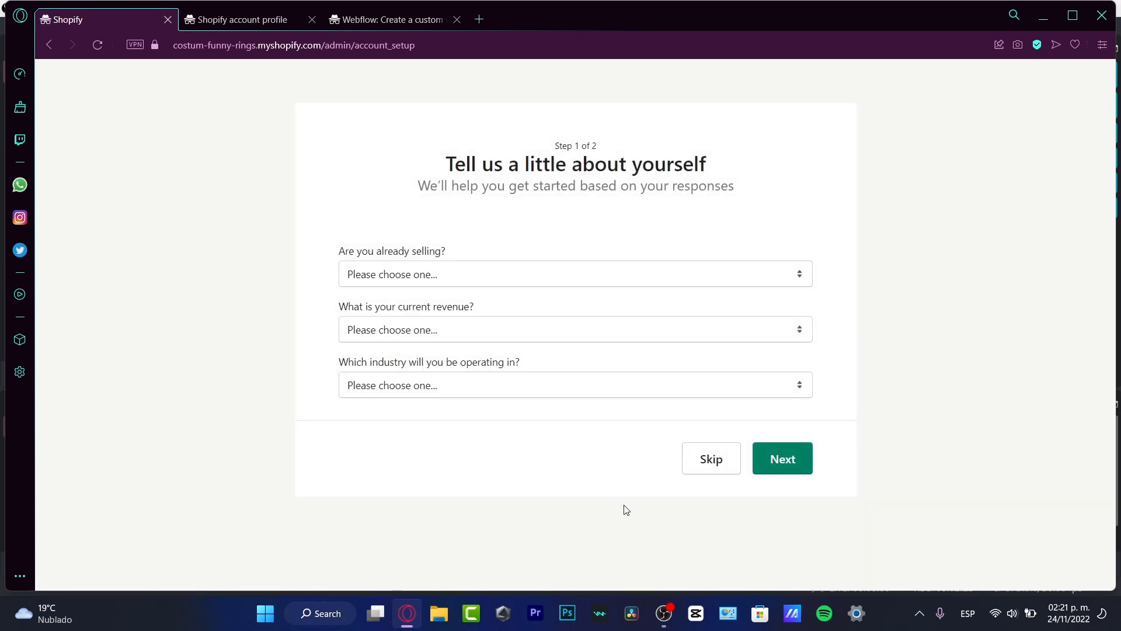
Step: Skip the business questionnaire, fill in the required business address and contact fields, and enter the new store
{"action": "left_click", "coordinate": [714, 461]}
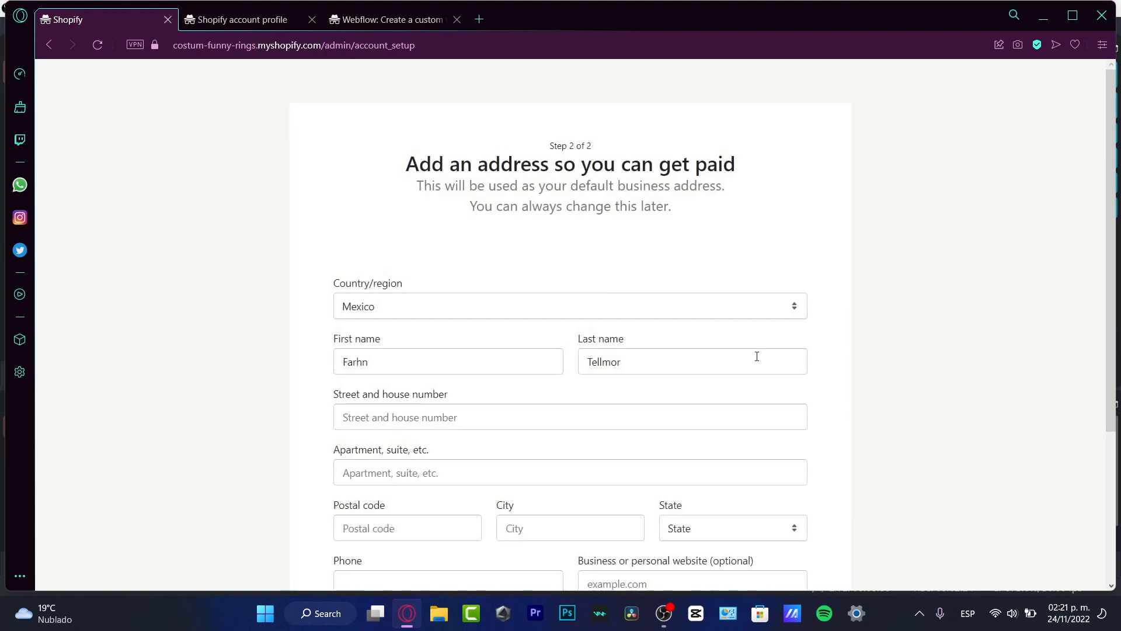
{"action": "scroll", "coordinate": [818, 381], "scroll_direction": "down", "scroll_amount": 4}
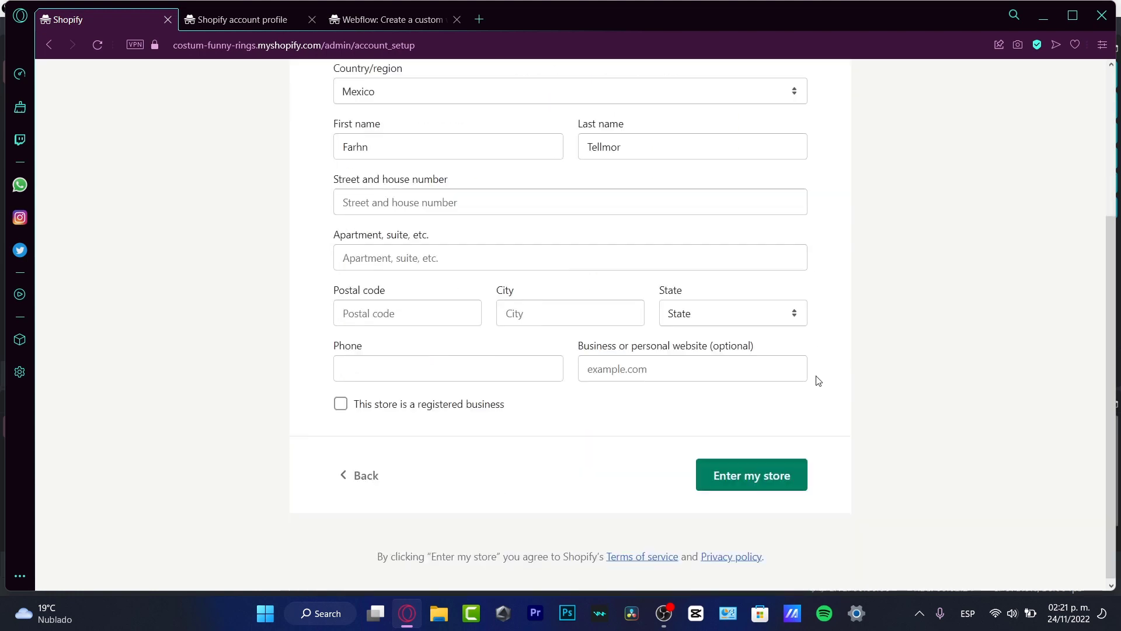
{"action": "left_click", "coordinate": [727, 472]}
{"action": "scroll", "coordinate": [555, 304], "scroll_direction": "down", "scroll_amount": 4}
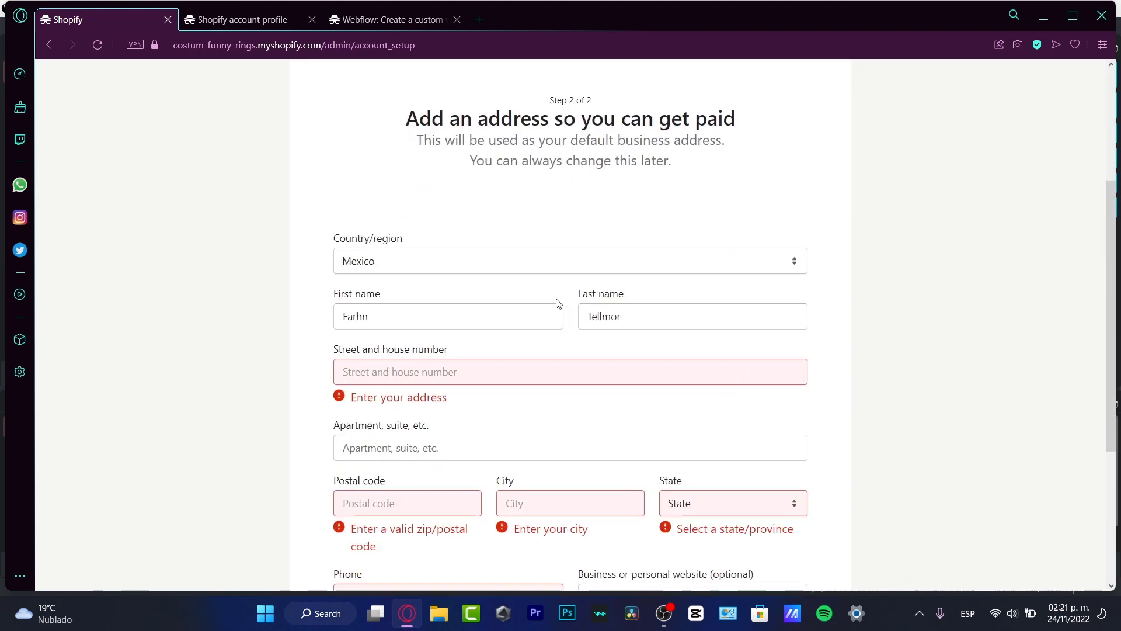
{"action": "left_click", "coordinate": [484, 365]}
{"action": "left_click", "coordinate": [453, 401]}
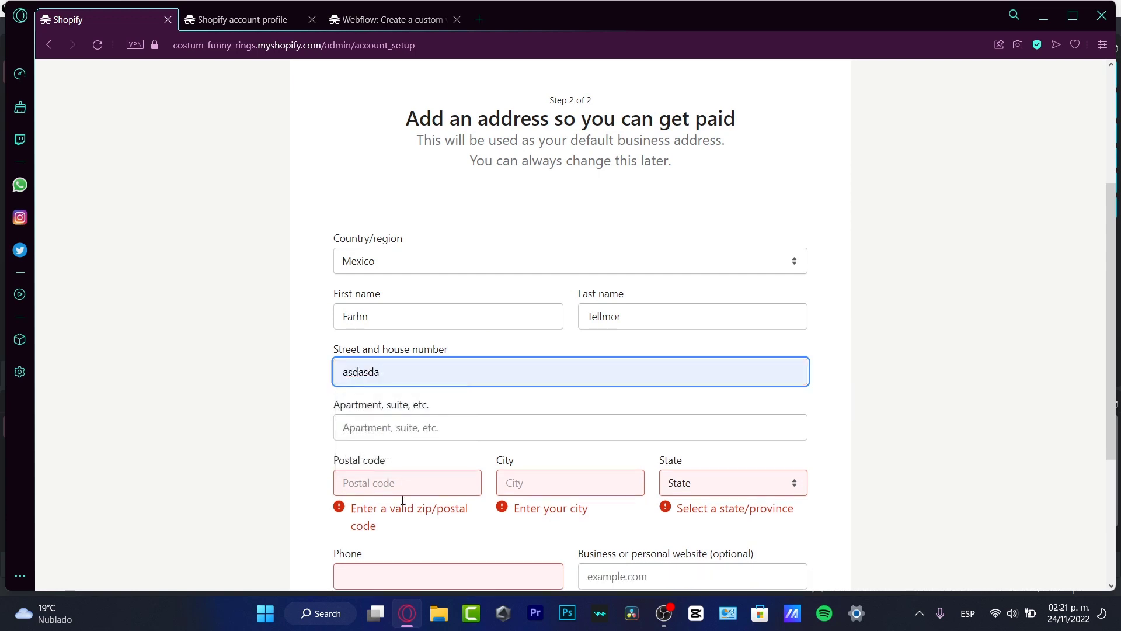
{"action": "left_click", "coordinate": [425, 483]}
{"action": "left_click", "coordinate": [565, 483]}
{"action": "left_click", "coordinate": [561, 510]}
{"action": "key", "text": "Return"}
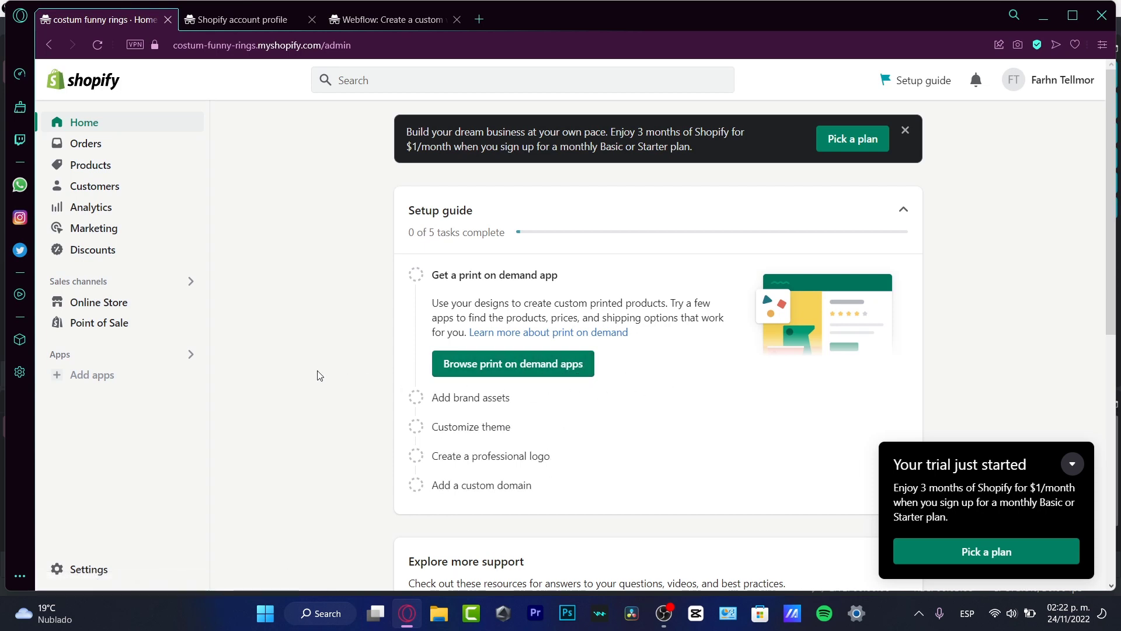
Step: Review the apps recommended for the store and go on to the Shopify App Store
{"action": "left_click", "coordinate": [92, 375]}
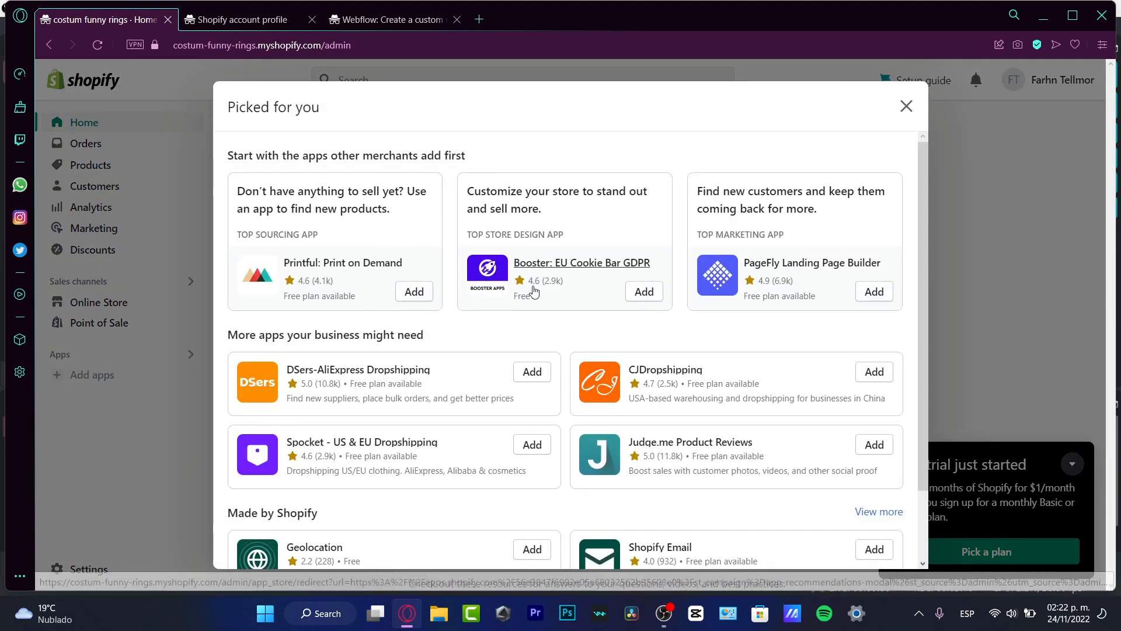
{"action": "scroll", "coordinate": [508, 331], "scroll_direction": "down", "scroll_amount": 2}
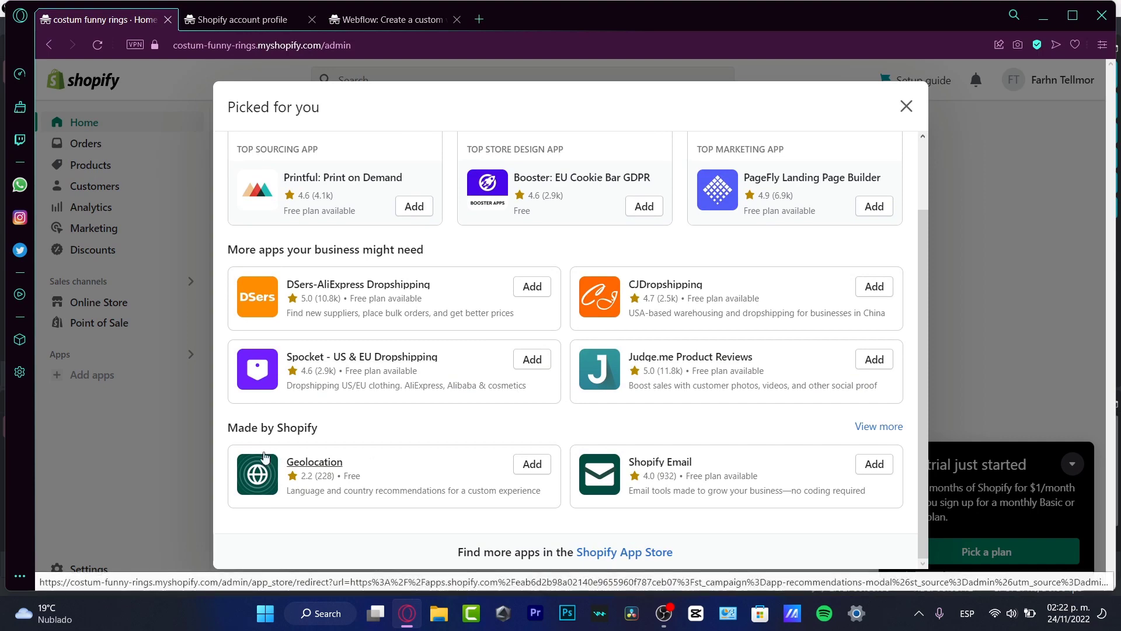
{"action": "left_click_drag", "start_coordinate": [328, 432], "coordinate": [279, 428]}
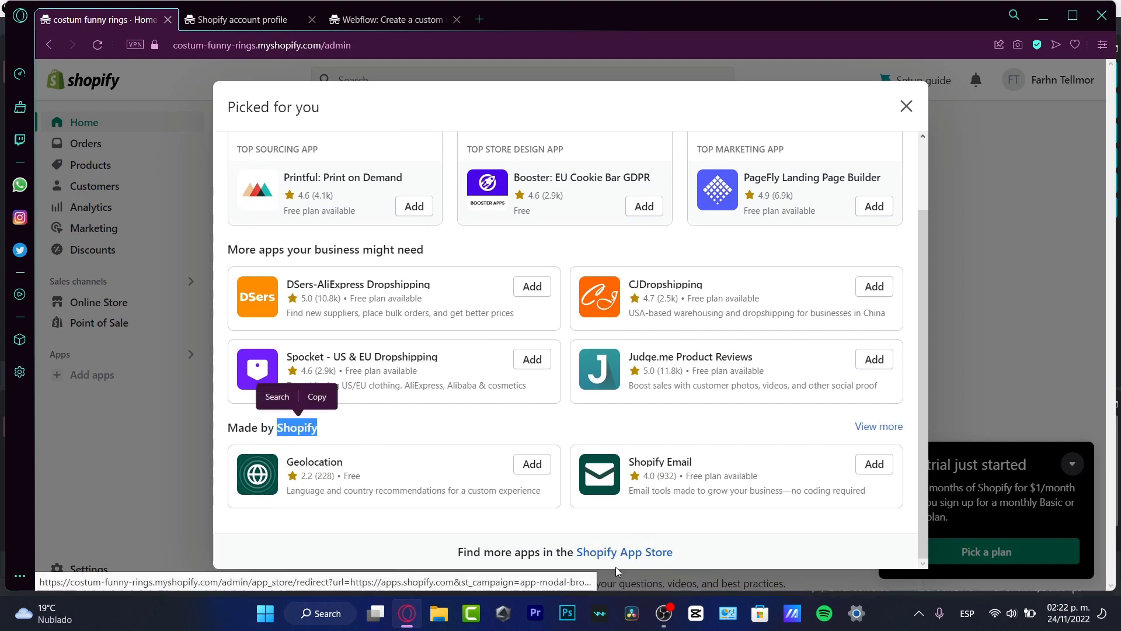
{"action": "scroll", "coordinate": [697, 433], "scroll_direction": "up", "scroll_amount": 2}
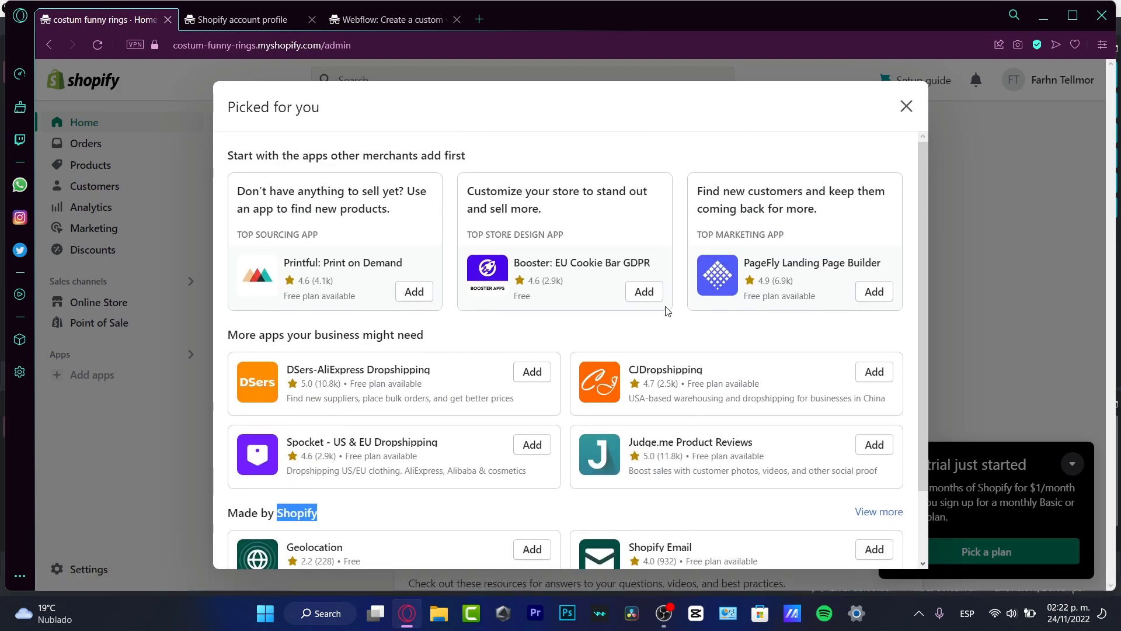
{"action": "scroll", "coordinate": [665, 310], "scroll_direction": "down", "scroll_amount": 2}
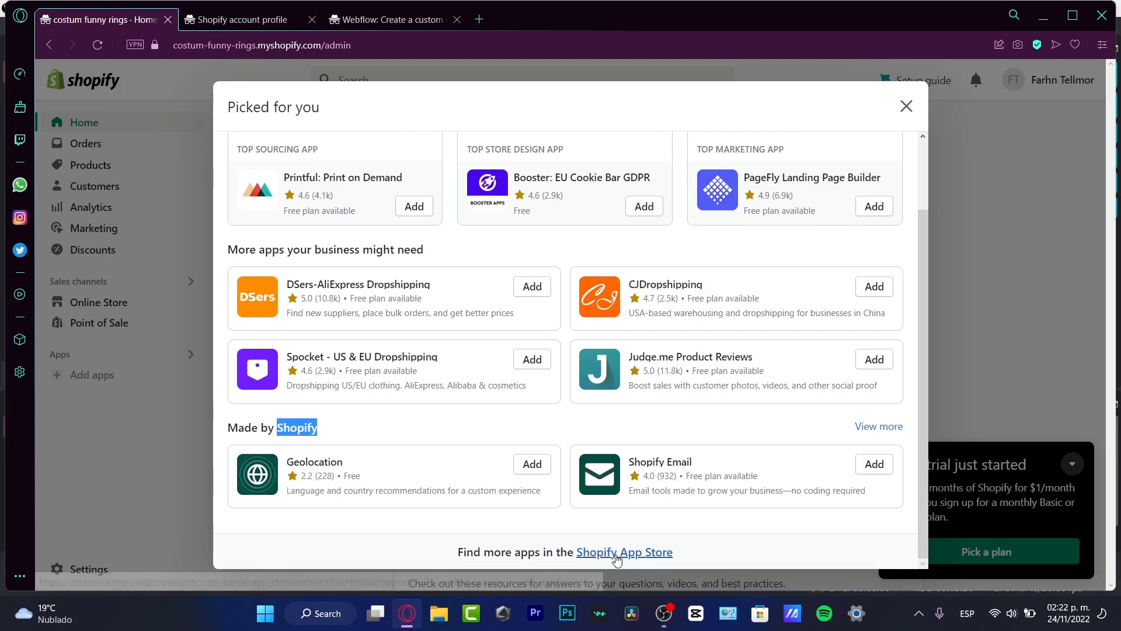
{"action": "left_click", "coordinate": [648, 552]}
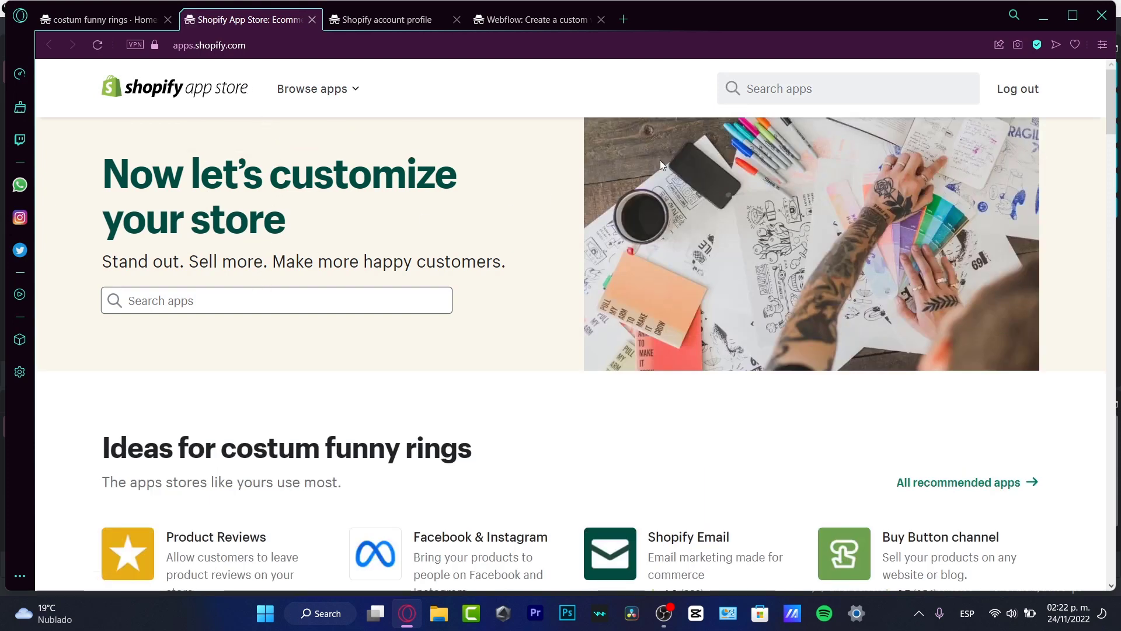
Step: Search the Shopify App Store for "webflow" and check the results with and without the Works with Shopify POS filter
{"action": "left_click", "coordinate": [780, 89]}
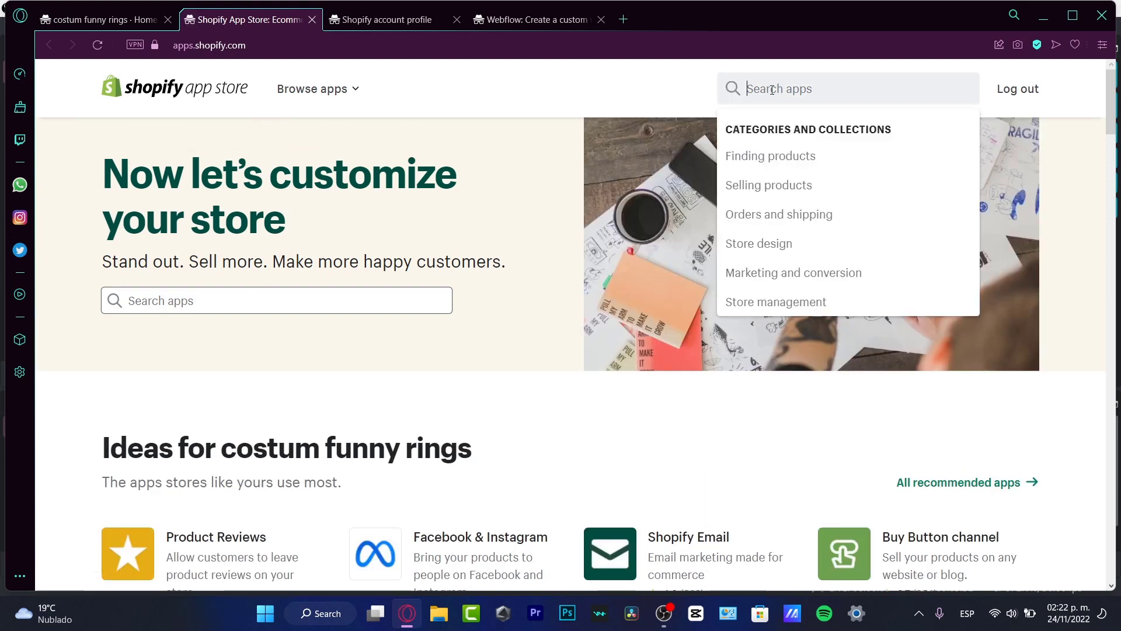
{"action": "type", "text": "webflow"}
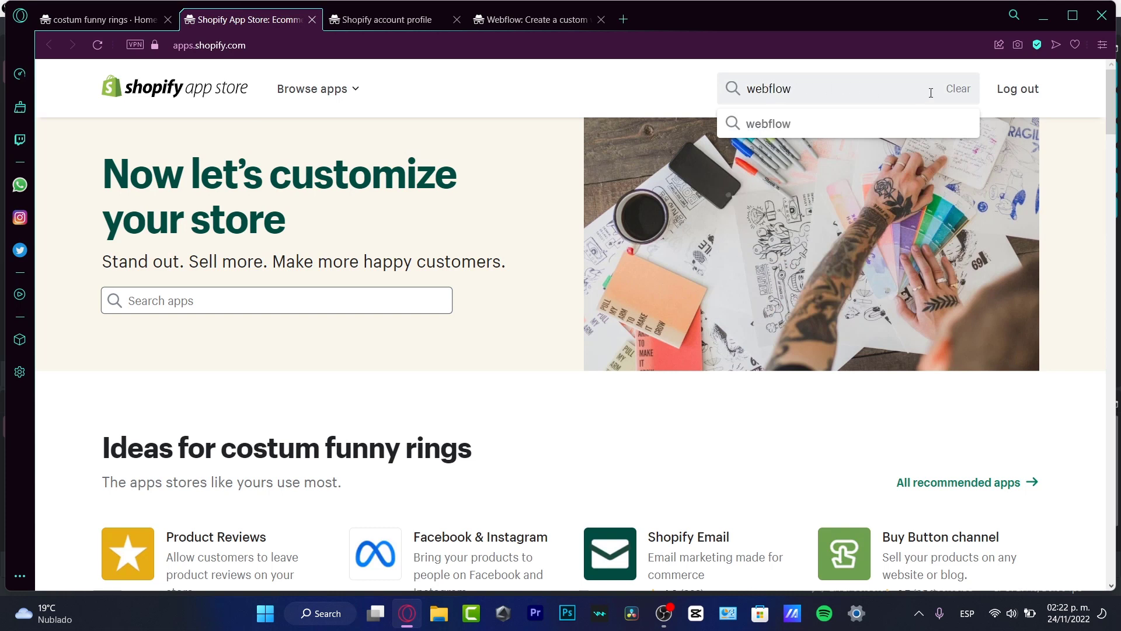
{"action": "key", "text": "Return"}
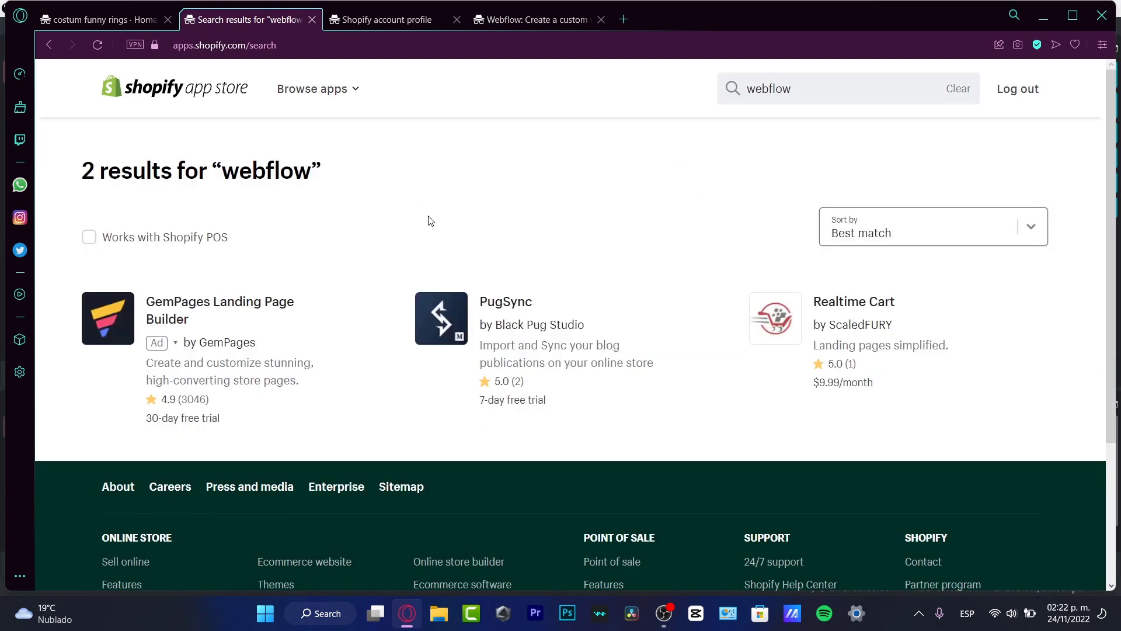
{"action": "left_click", "coordinate": [178, 245]}
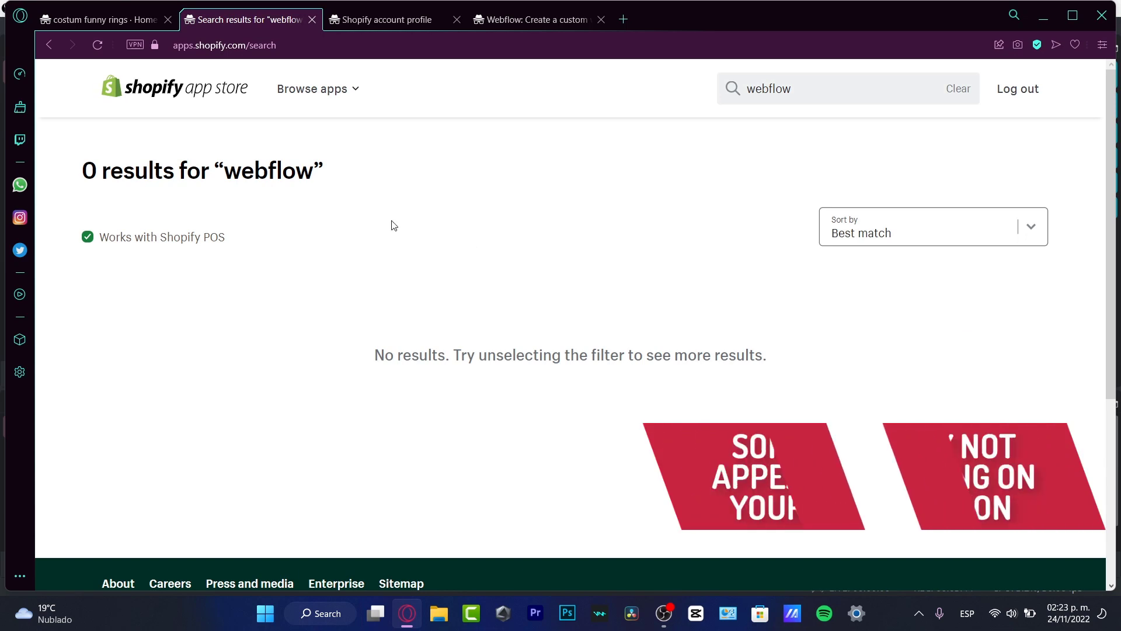
{"action": "left_click", "coordinate": [123, 244]}
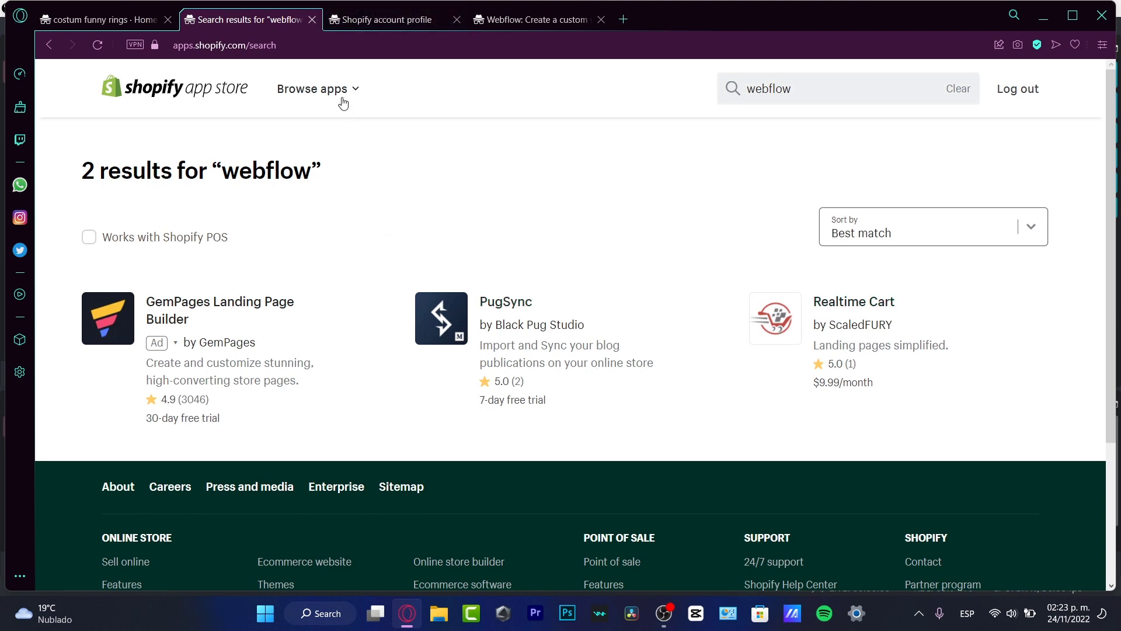
Step: Switch to the Webflow site and sign up for a free account by email, entering a new account password
{"action": "left_click", "coordinate": [530, 29]}
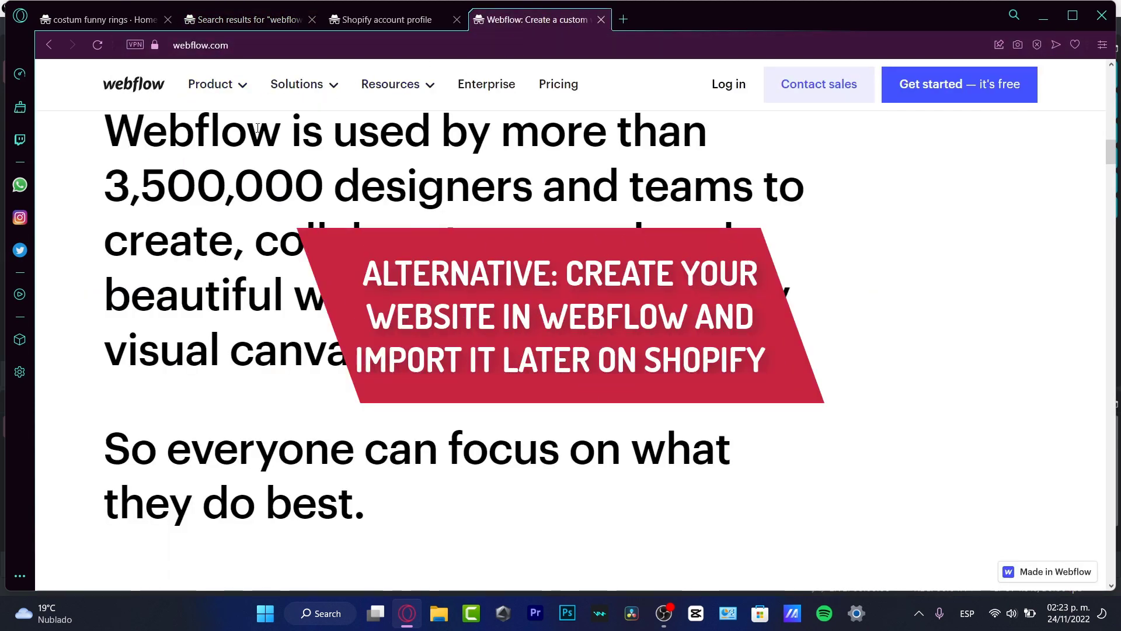
{"action": "left_click", "coordinate": [950, 98]}
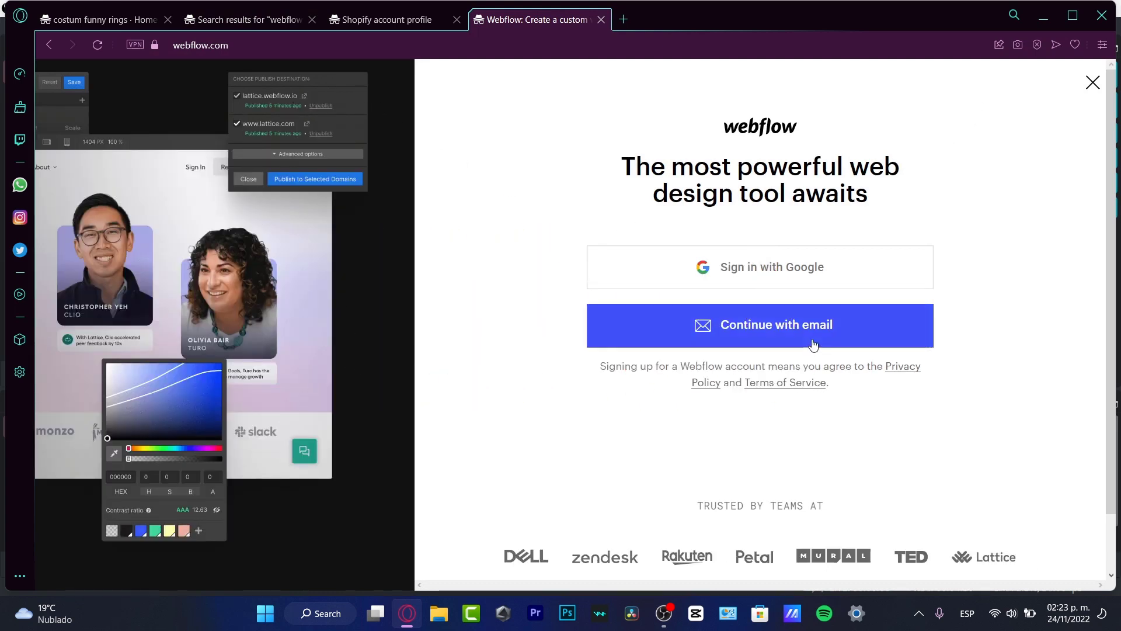
{"action": "left_click", "coordinate": [753, 334]}
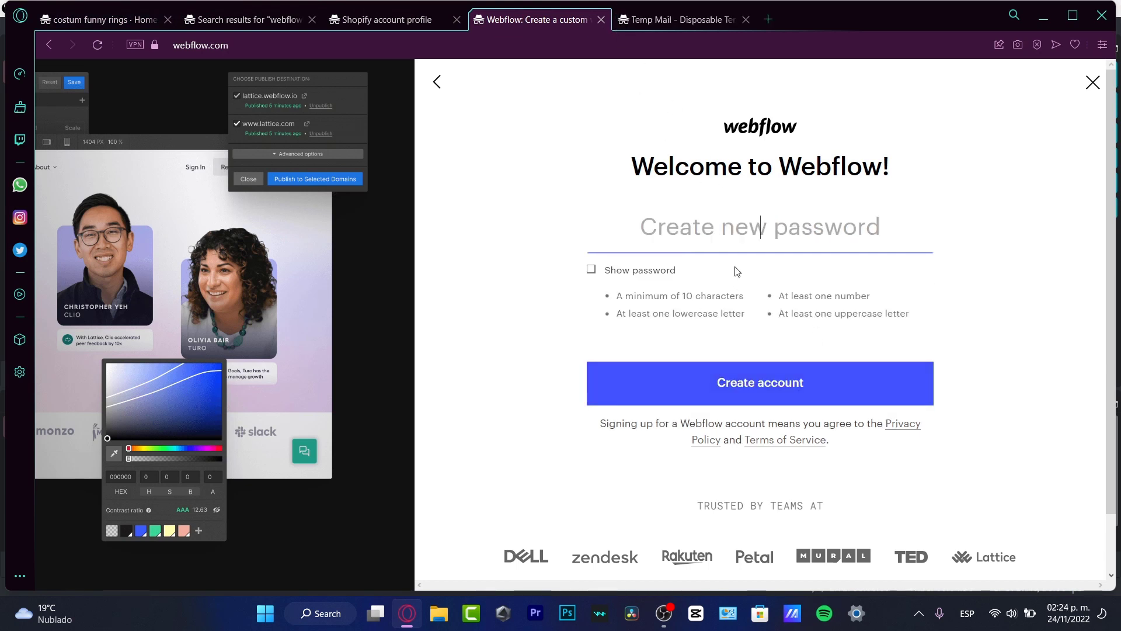
{"action": "type", "text": "••••••••"}
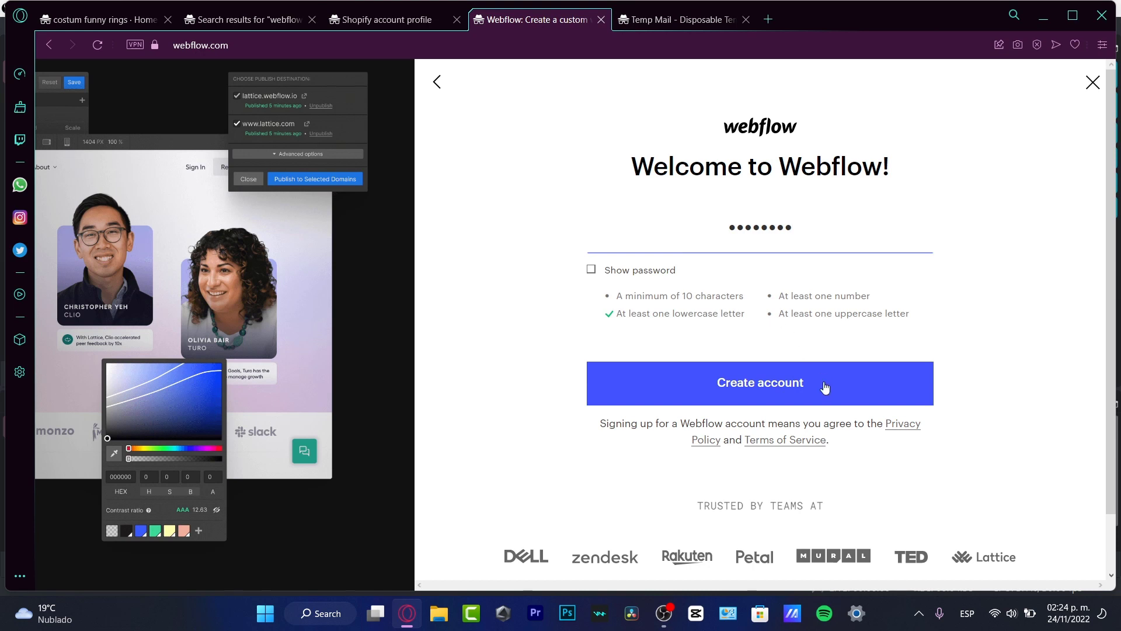
{"action": "left_click", "coordinate": [825, 388]}
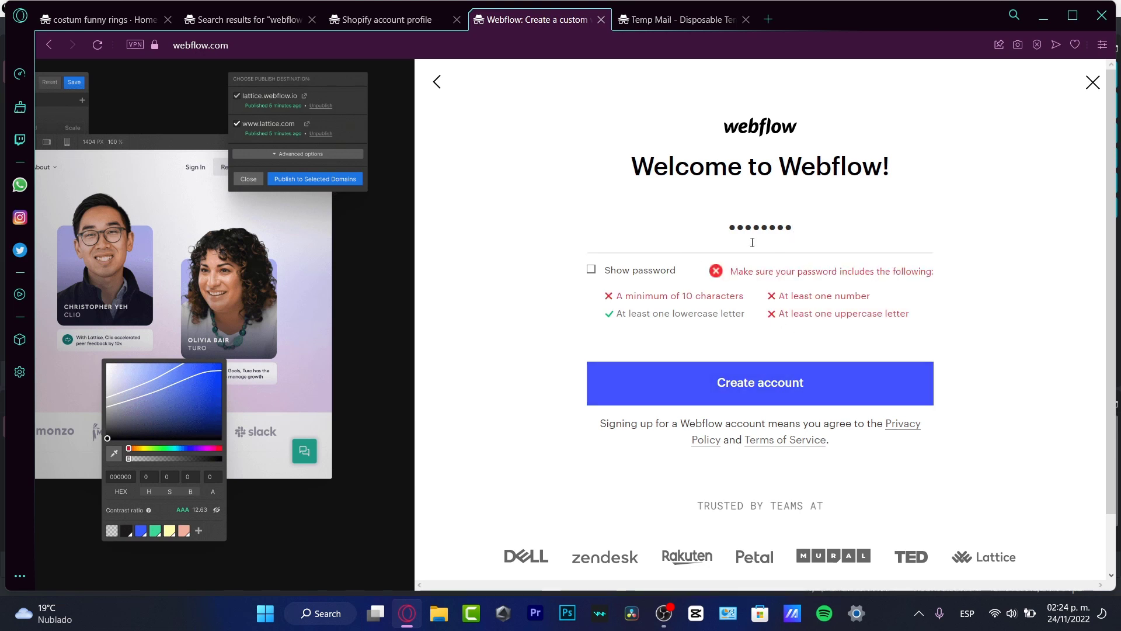
{"action": "double_click", "coordinate": [683, 246]}
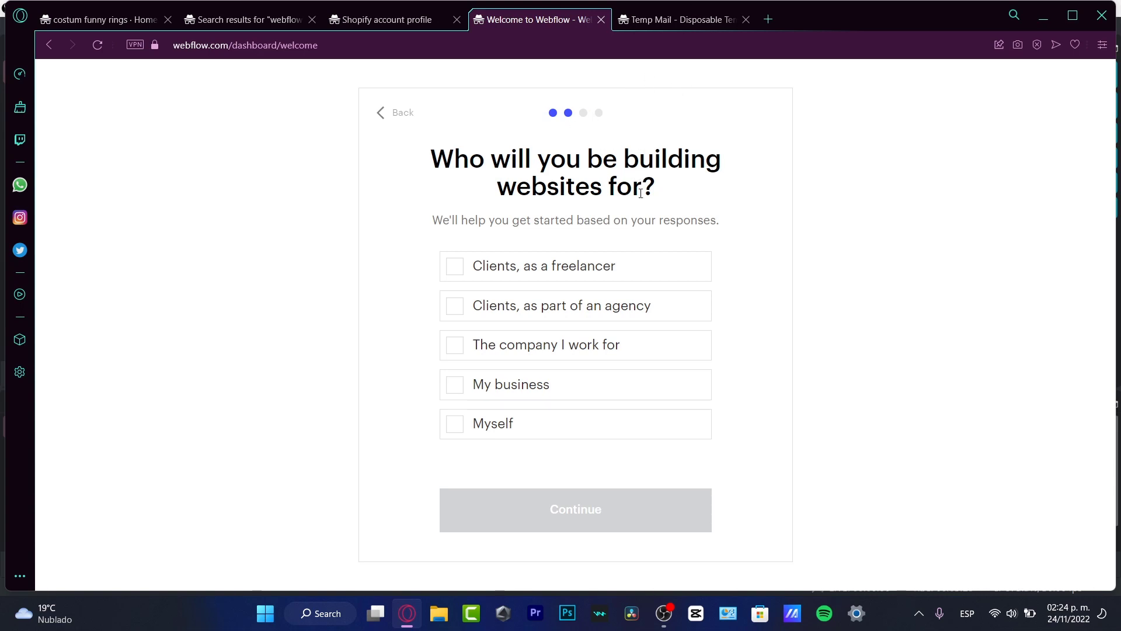
Step: Complete the Webflow welcome questions with Myself, I'm unfamiliar with HTML/CSS and Portfolio
{"action": "left_click", "coordinate": [533, 422]}
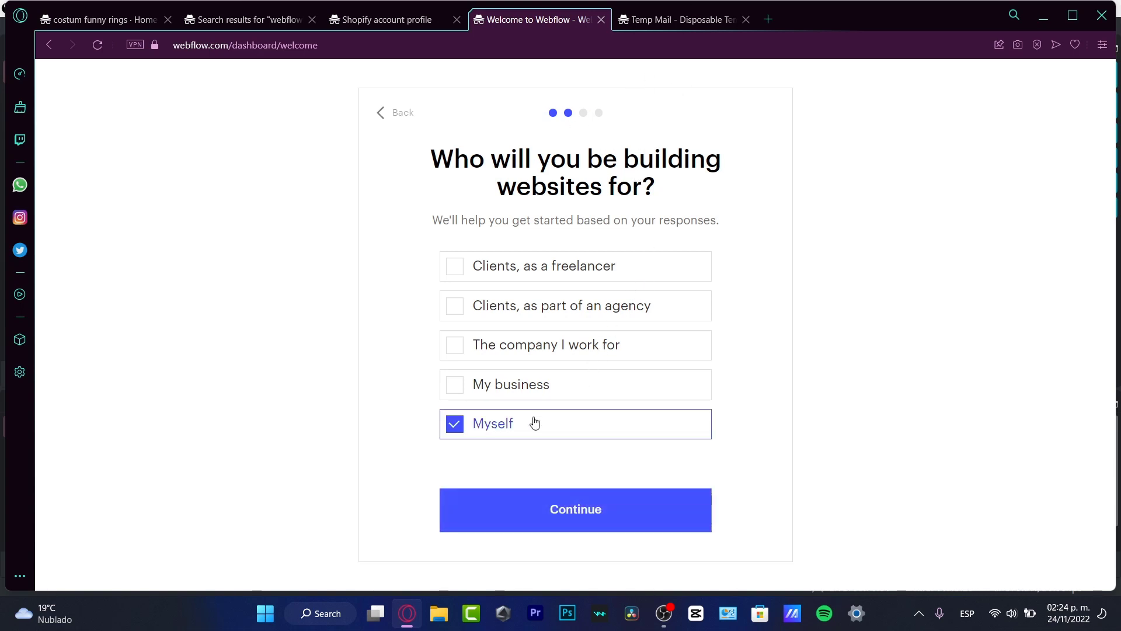
{"action": "left_click", "coordinate": [555, 509]}
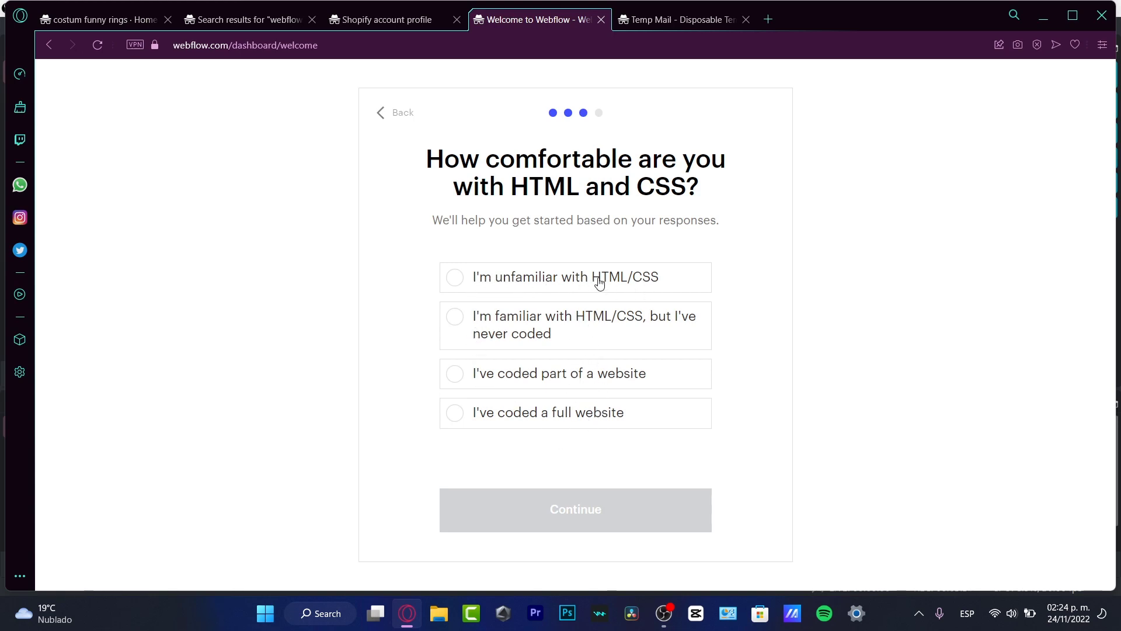
{"action": "left_click_drag", "start_coordinate": [638, 280], "coordinate": [629, 282]}
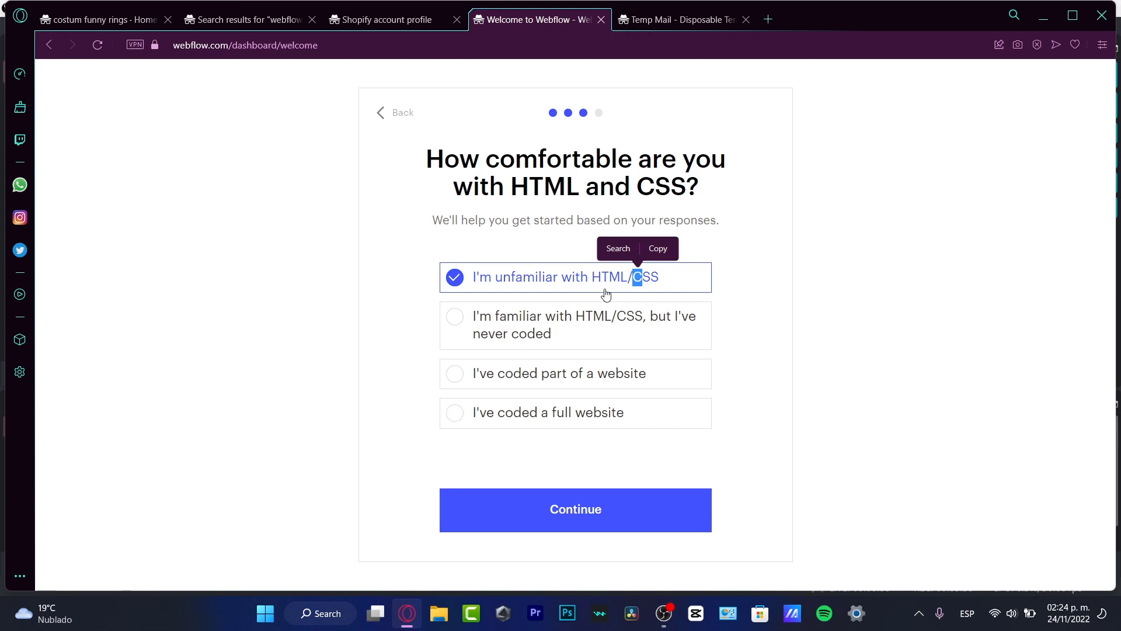
{"action": "left_click", "coordinate": [730, 242]}
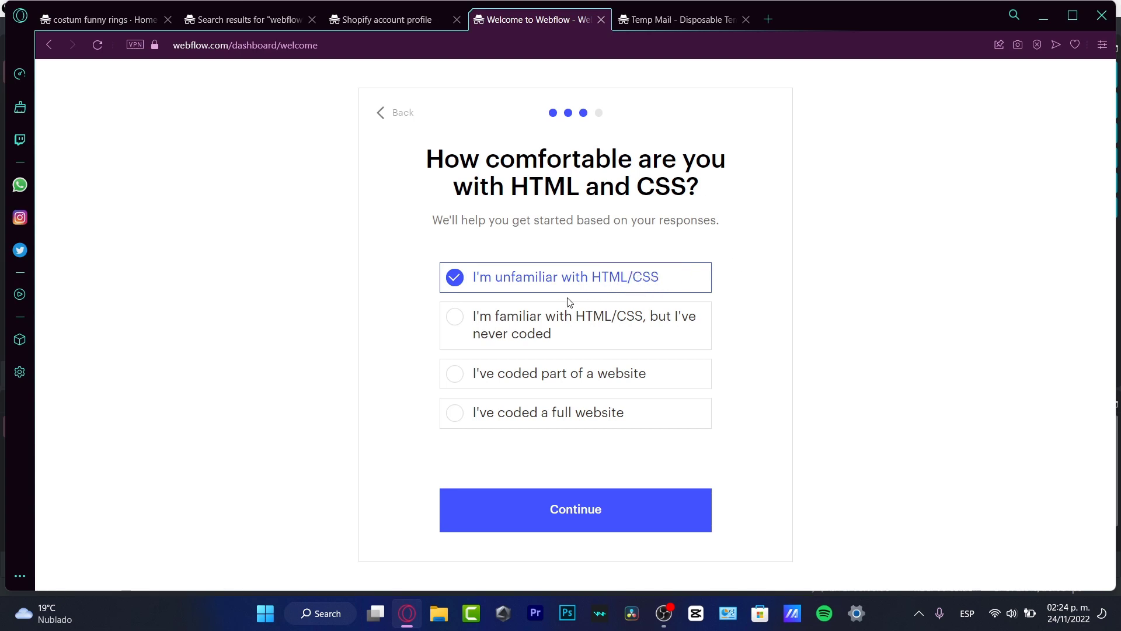
{"action": "left_click", "coordinate": [607, 511]}
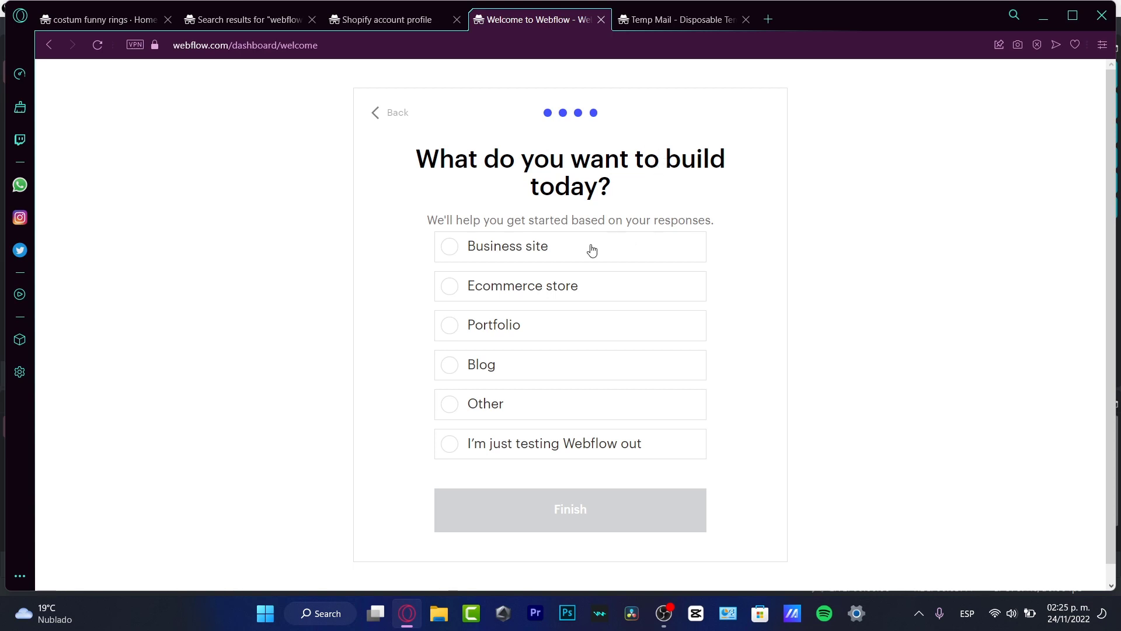
{"action": "left_click", "coordinate": [463, 261]}
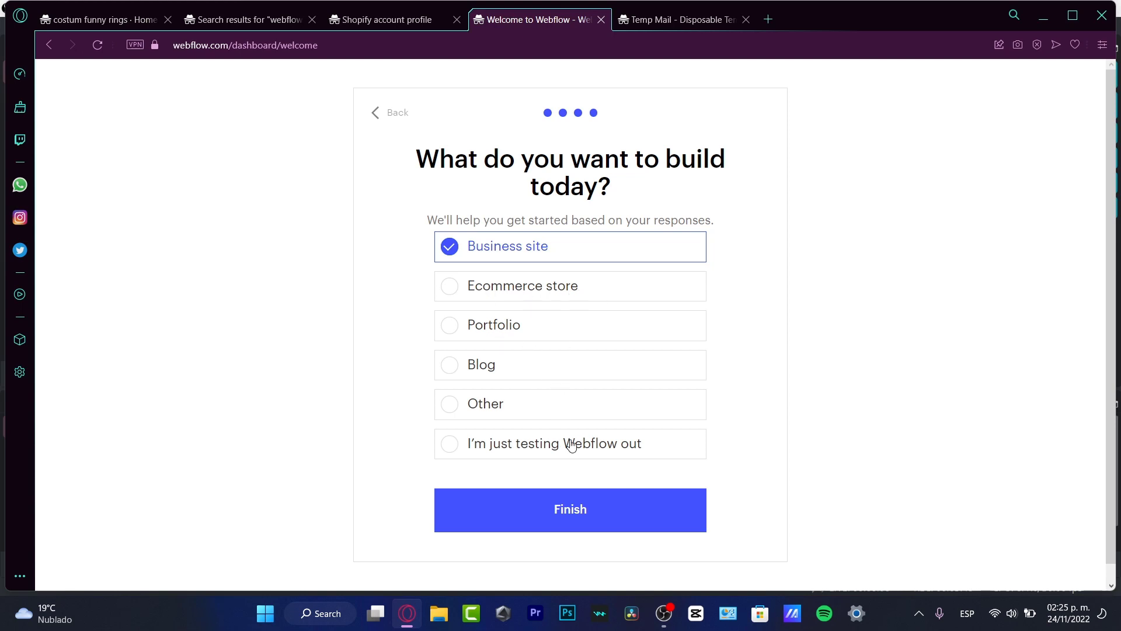
{"action": "left_click", "coordinate": [479, 333]}
{"action": "left_click", "coordinate": [626, 513]}
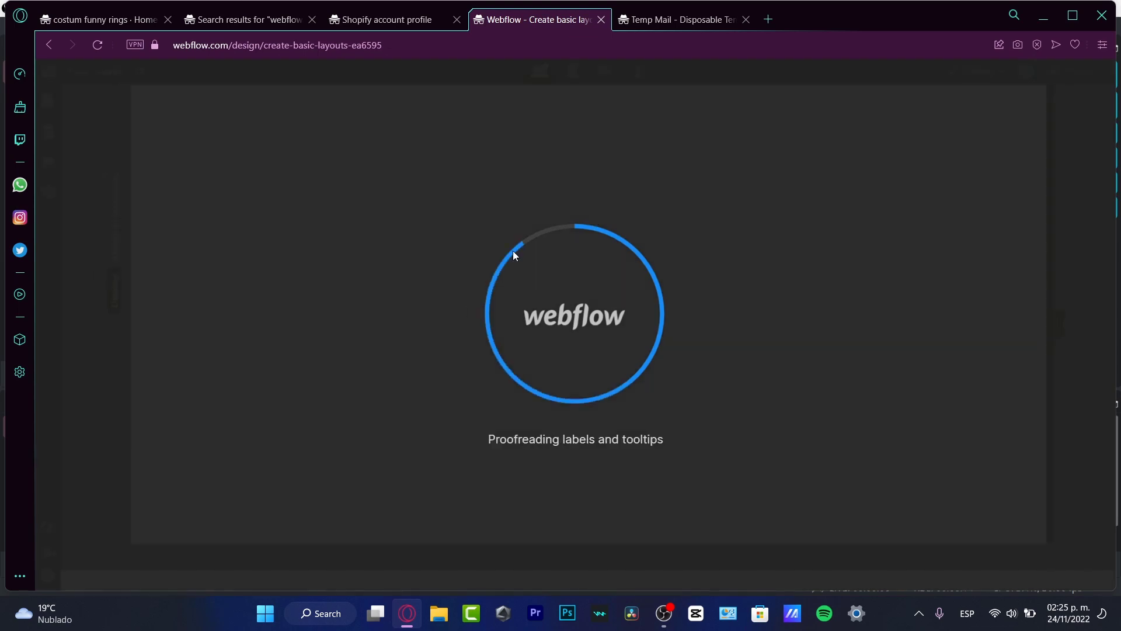
Step: Return to the Shopify store admin, review its recommended apps, and look at the Shopify account profile
{"action": "left_click", "coordinate": [115, 19]}
{"action": "left_click", "coordinate": [269, 72]}
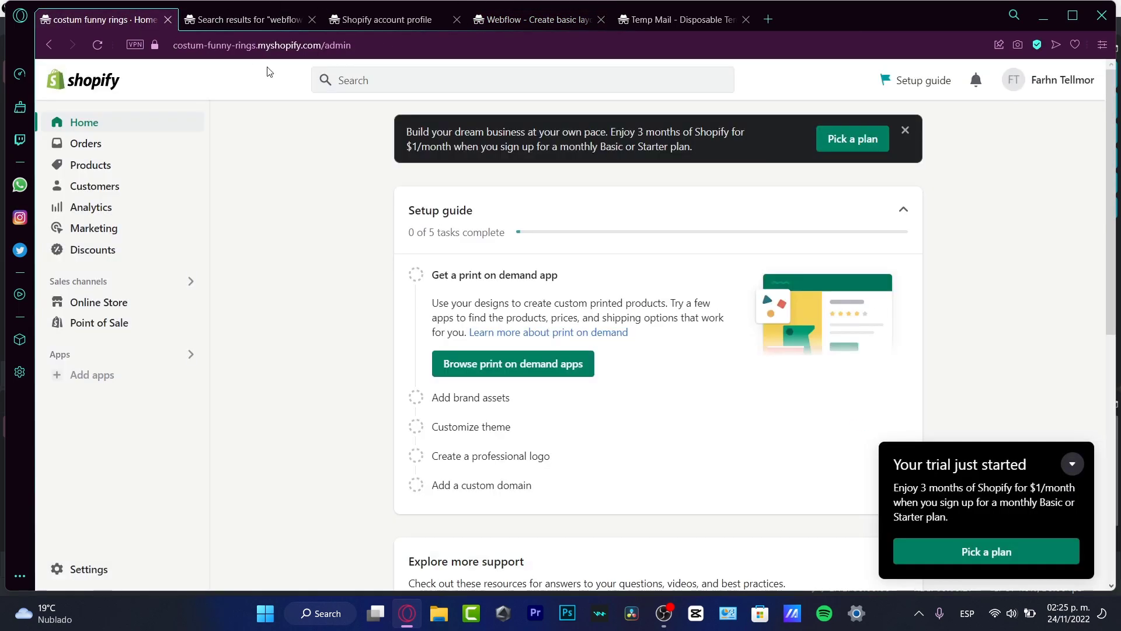
{"action": "left_click", "coordinate": [115, 378]}
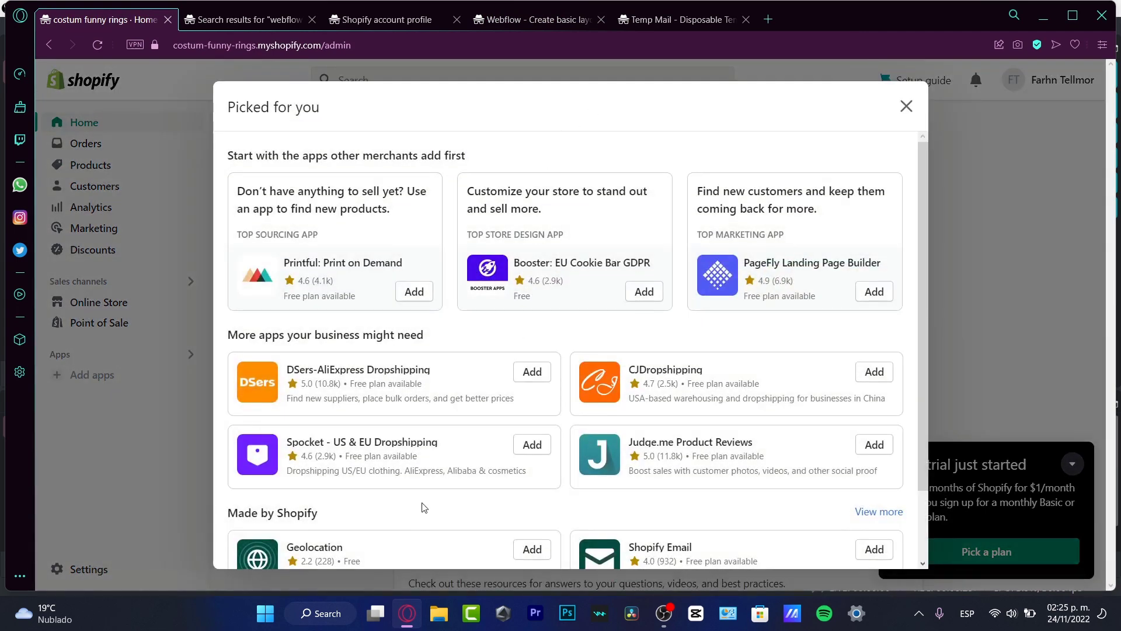
{"action": "scroll", "coordinate": [421, 519], "scroll_direction": "down", "scroll_amount": 1}
{"action": "scroll", "coordinate": [421, 519], "scroll_direction": "down", "scroll_amount": 1}
{"action": "left_click", "coordinate": [388, 21]}
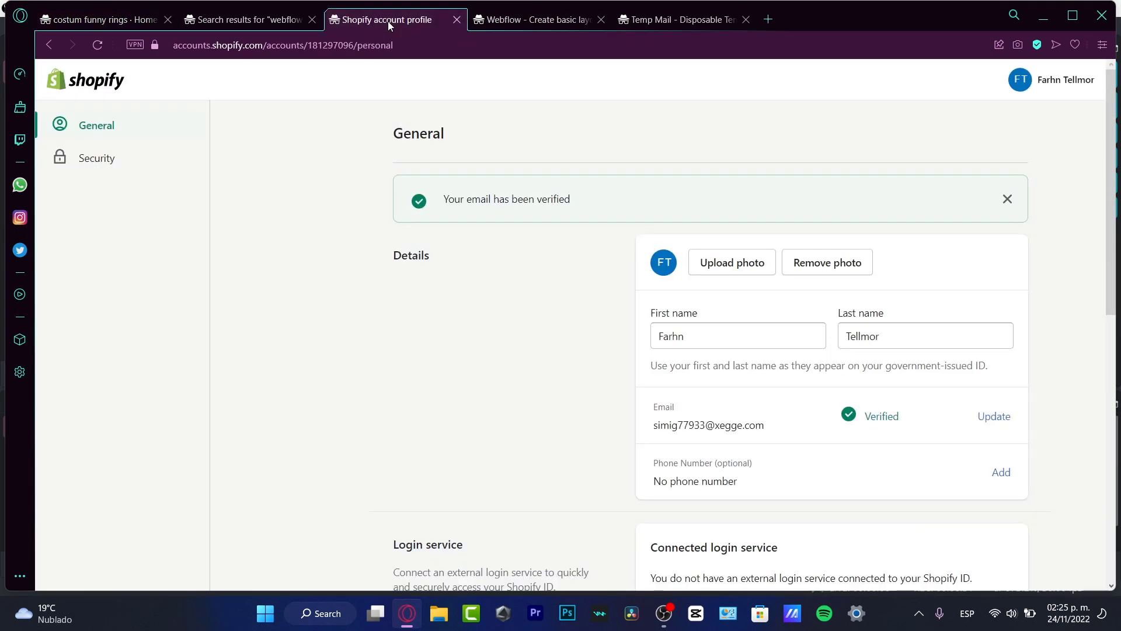
Step: Go back to the "webflow" app search results and install the GemPages Landing Page Builder in the Shopify store
{"action": "left_click", "coordinate": [243, 21]}
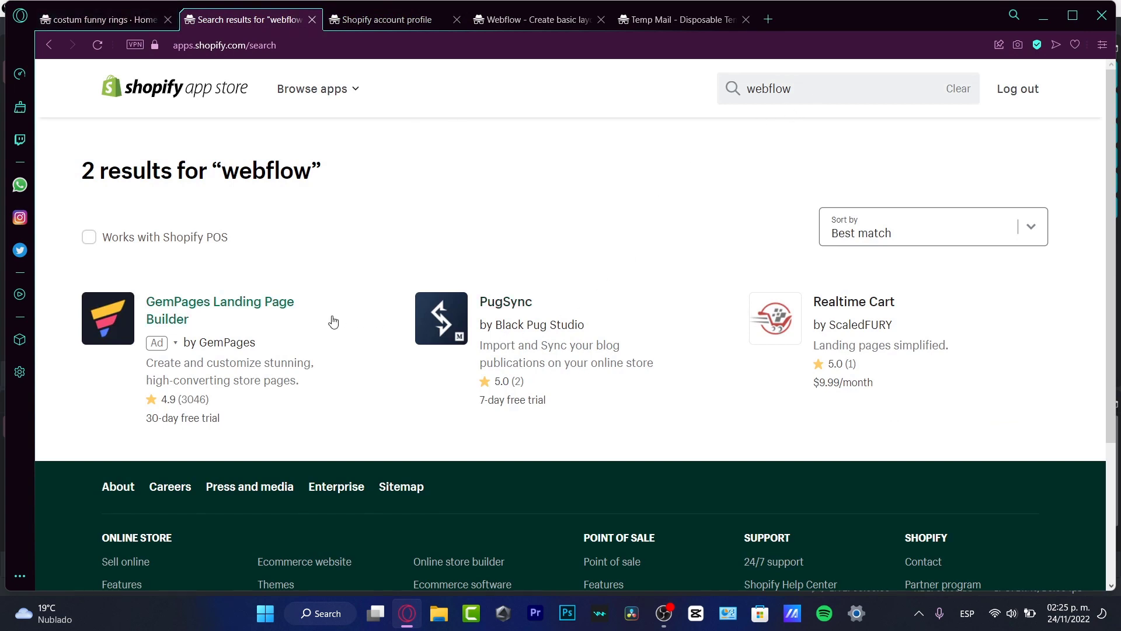
{"action": "left_click", "coordinate": [220, 312]}
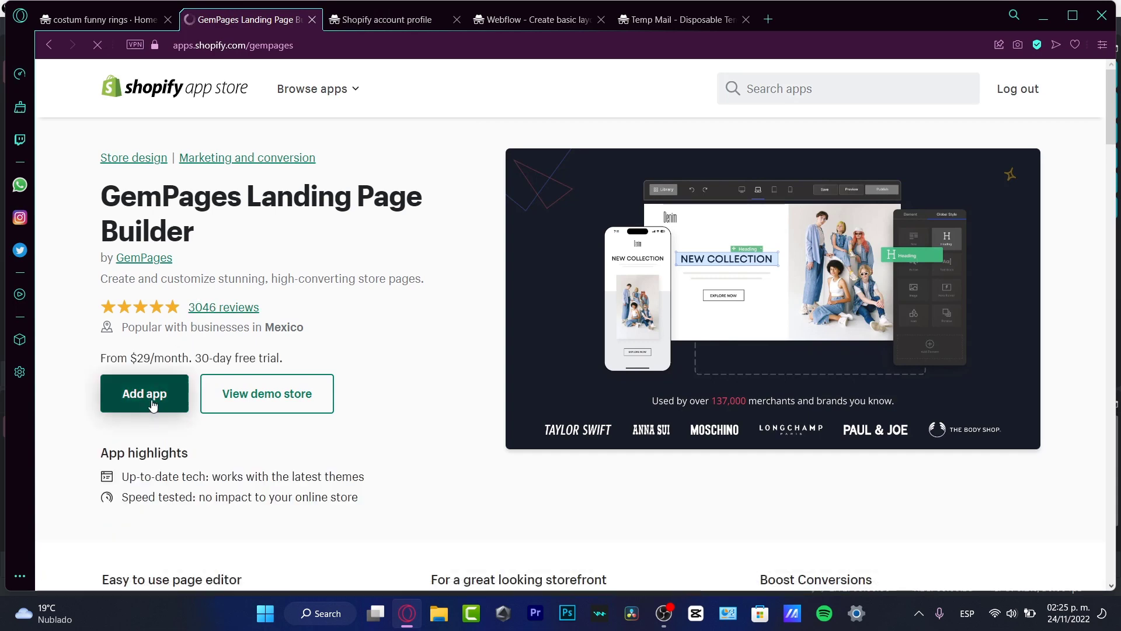
{"action": "left_click", "coordinate": [133, 407]}
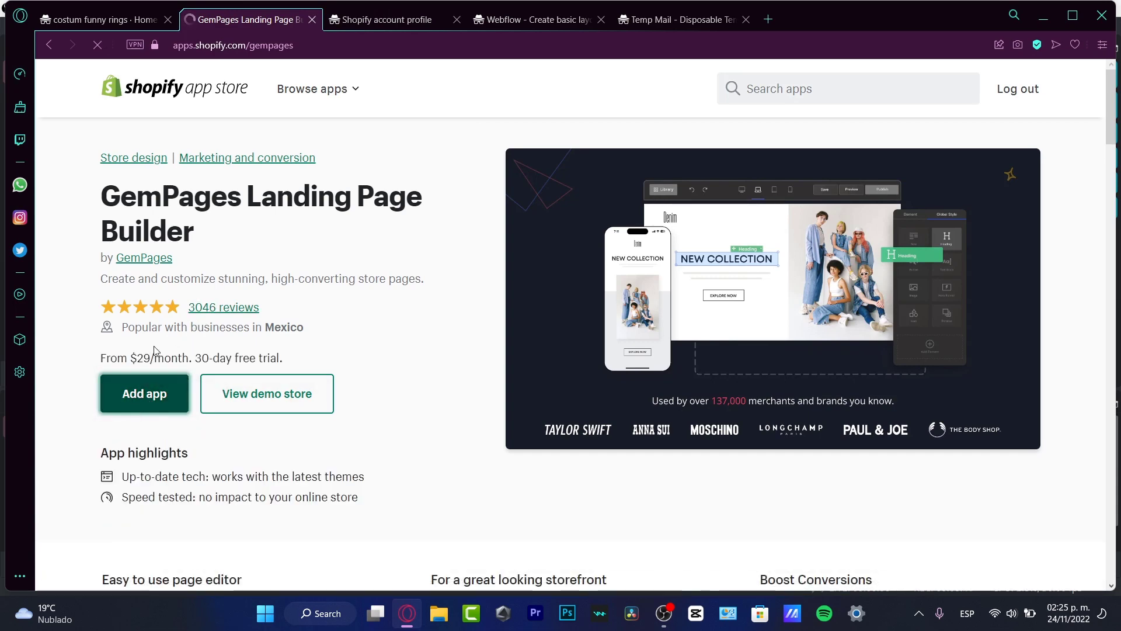
{"action": "left_click_drag", "start_coordinate": [128, 358], "coordinate": [235, 359]}
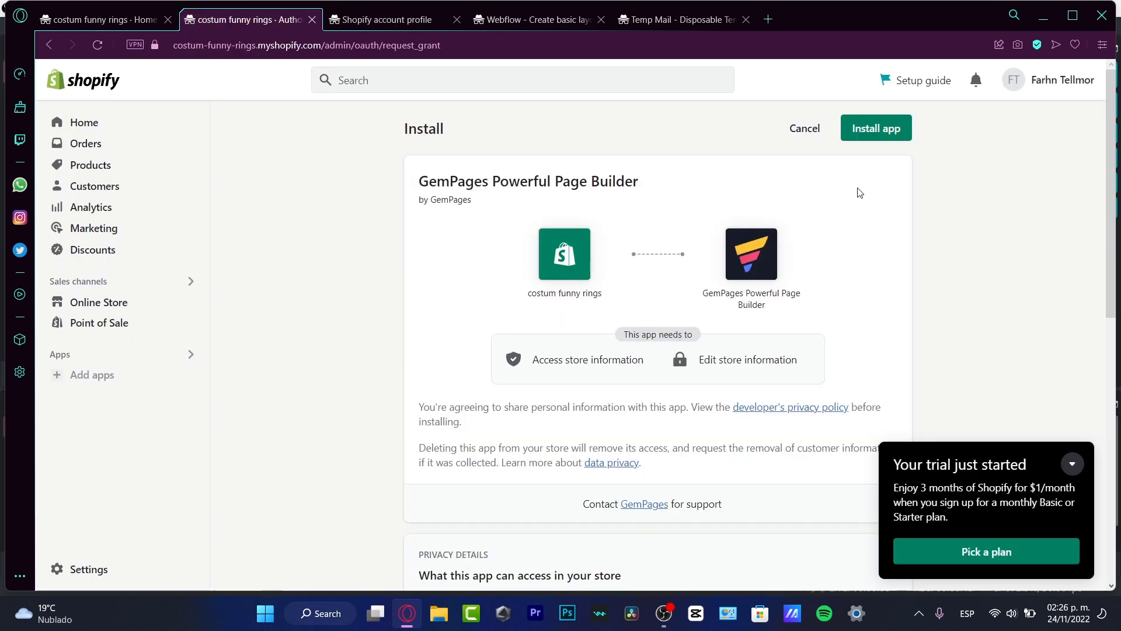
{"action": "left_click", "coordinate": [875, 128]}
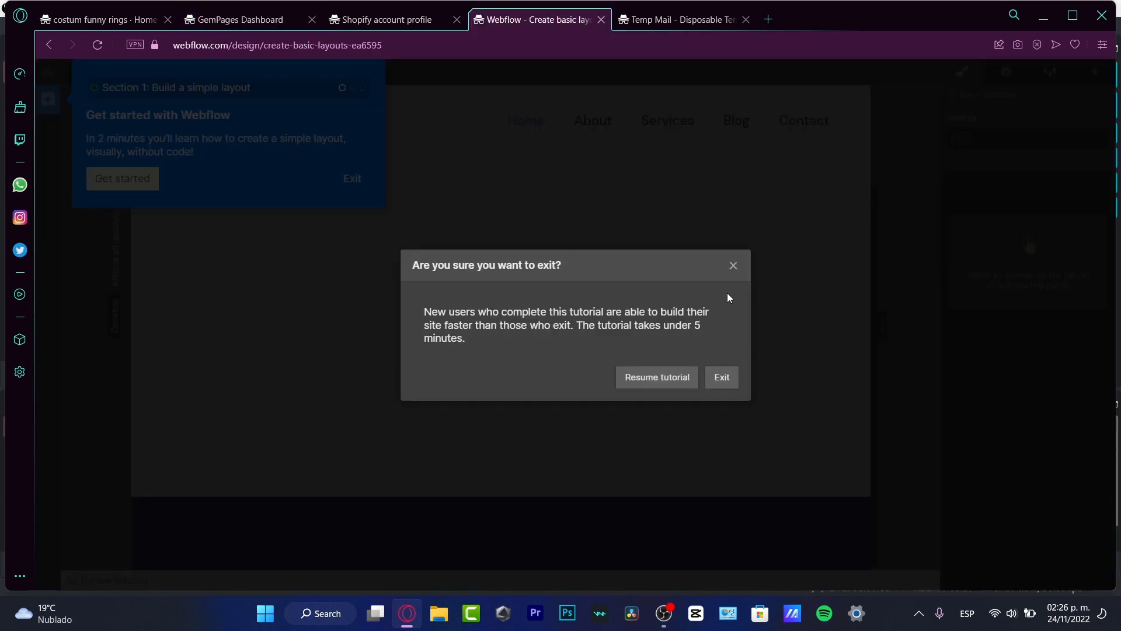
Step: Start Webflow's simple layout tutorial and place a Container on the page below the navigation
{"action": "left_click", "coordinate": [734, 266]}
{"action": "left_click", "coordinate": [145, 176]}
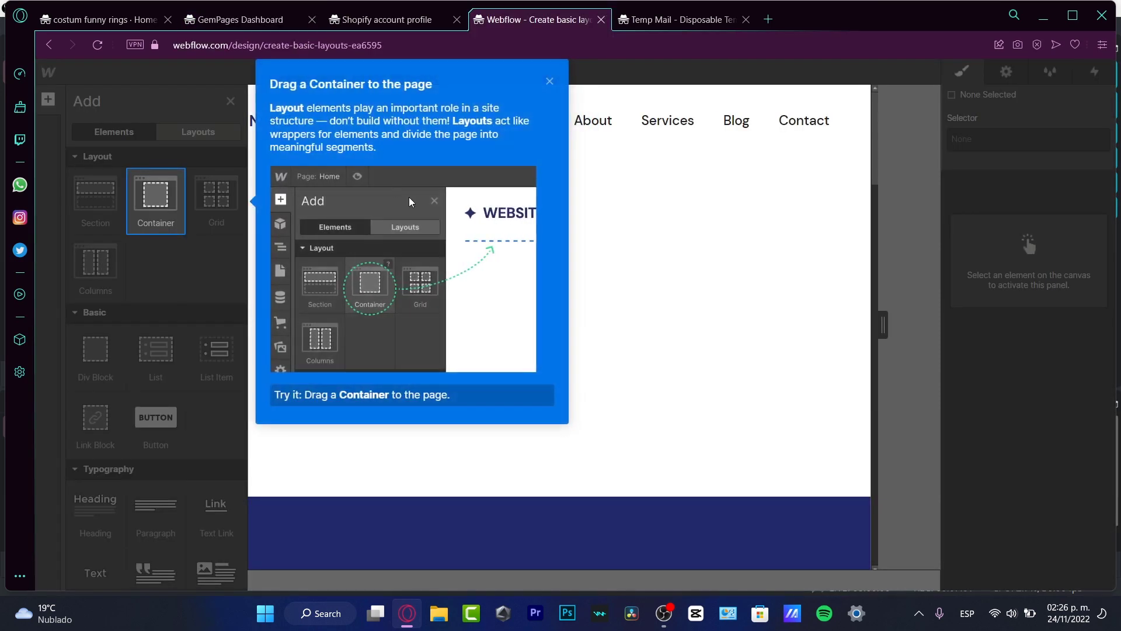
{"action": "left_click", "coordinate": [548, 83]}
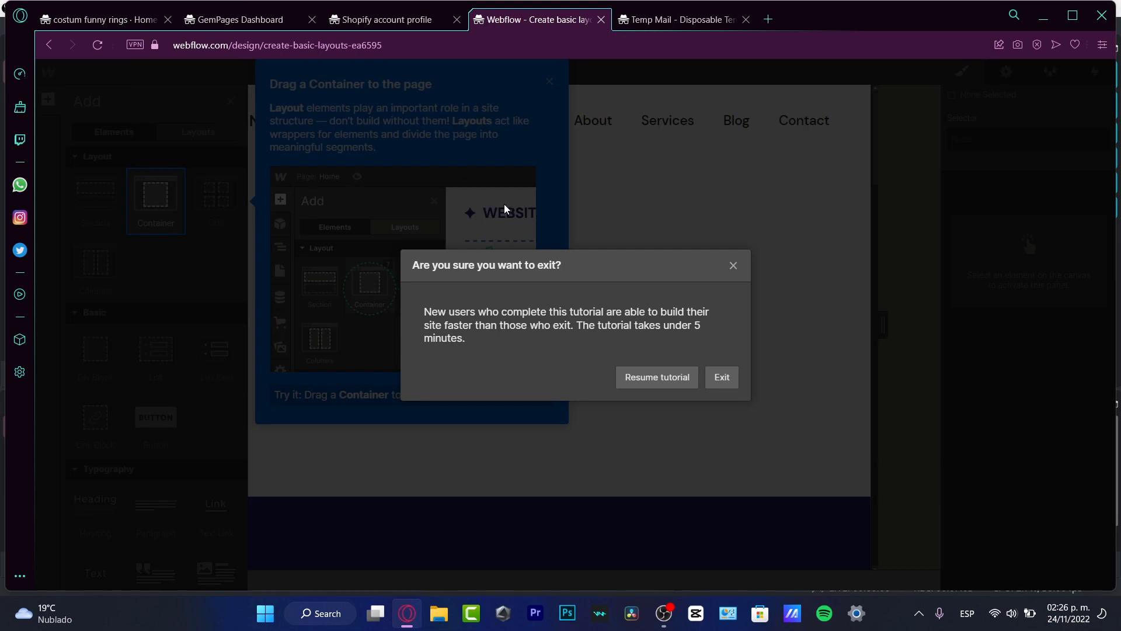
{"action": "left_click", "coordinate": [679, 380]}
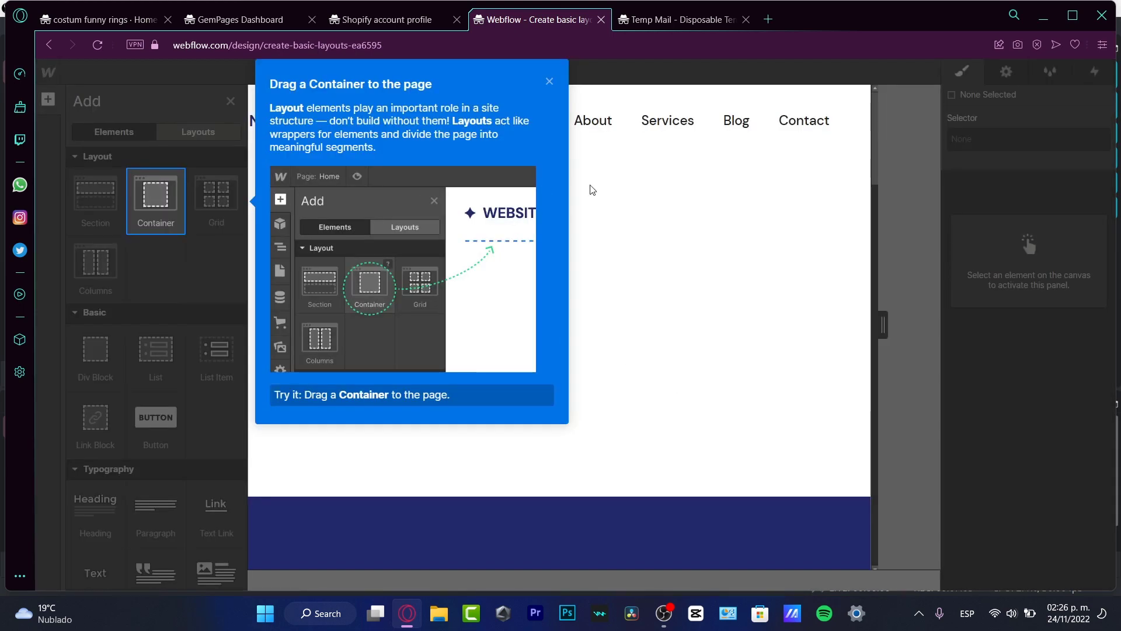
{"action": "left_click_drag", "start_coordinate": [156, 199], "coordinate": [469, 253]}
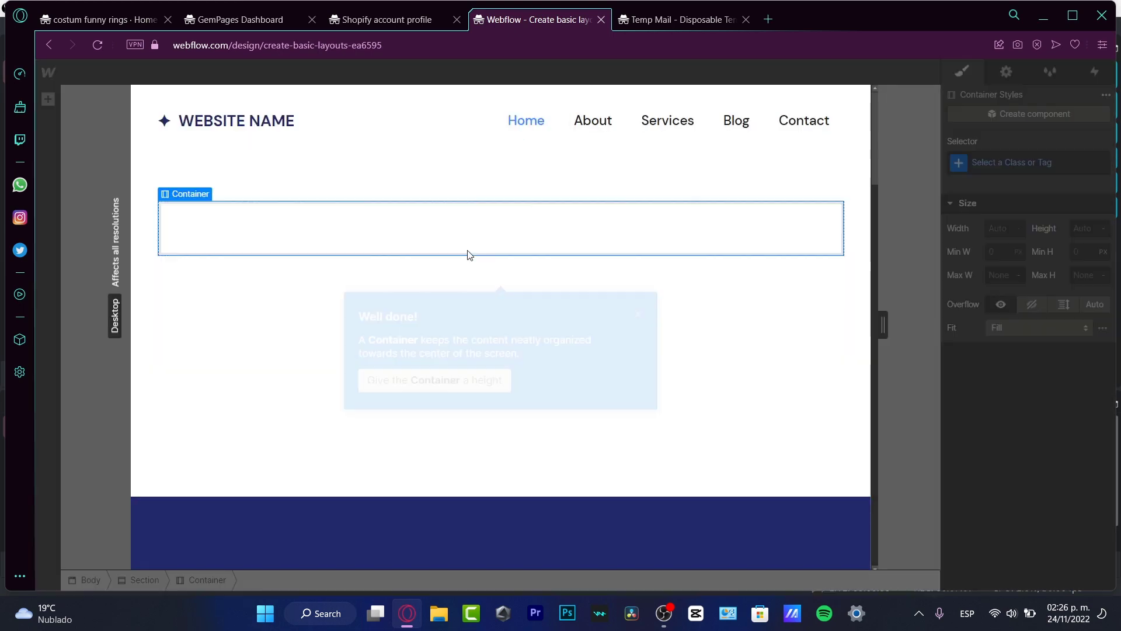
{"action": "left_click", "coordinate": [468, 351]}
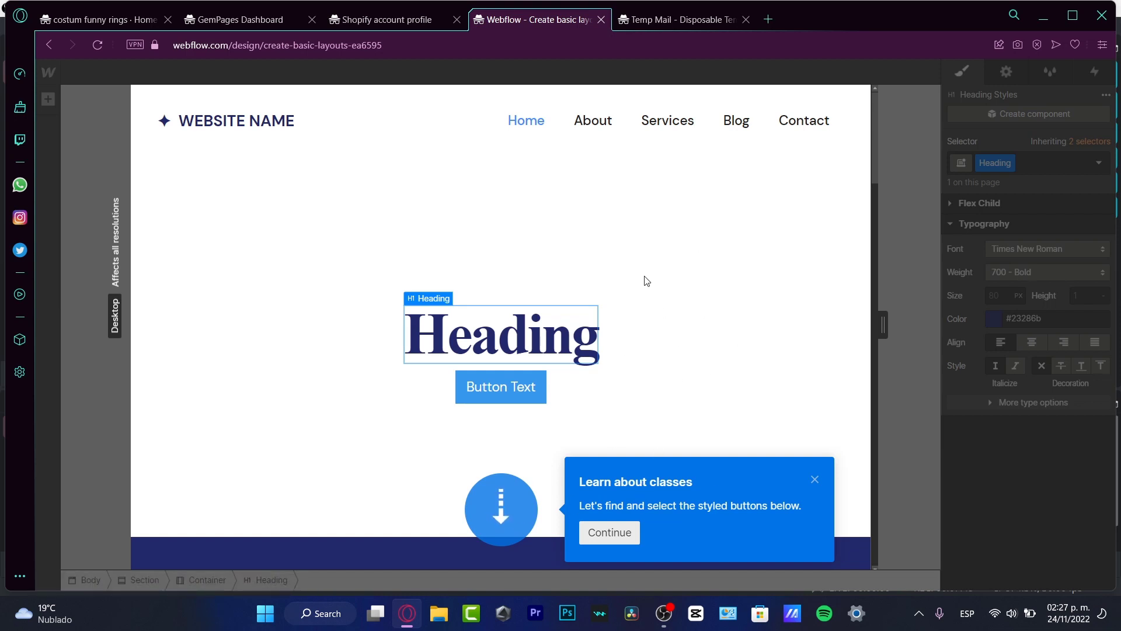
Step: Continue to the tutorial's lesson on classes and styled buttons, and exit the tutorial there
{"action": "left_click", "coordinate": [611, 540]}
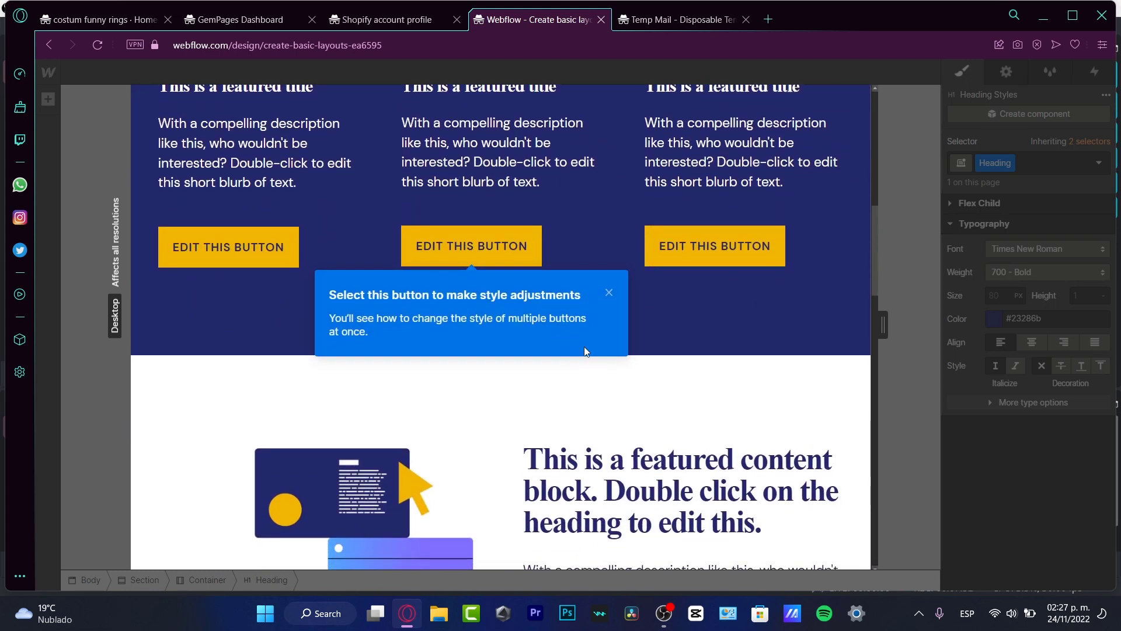
{"action": "left_click", "coordinate": [609, 293]}
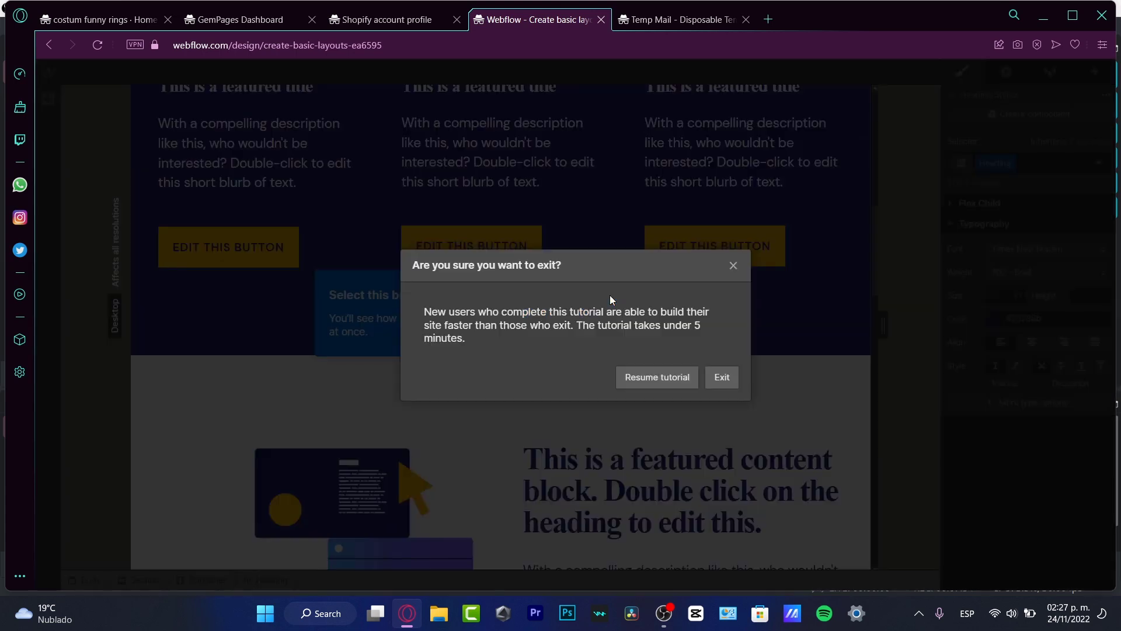
{"action": "left_click", "coordinate": [718, 378]}
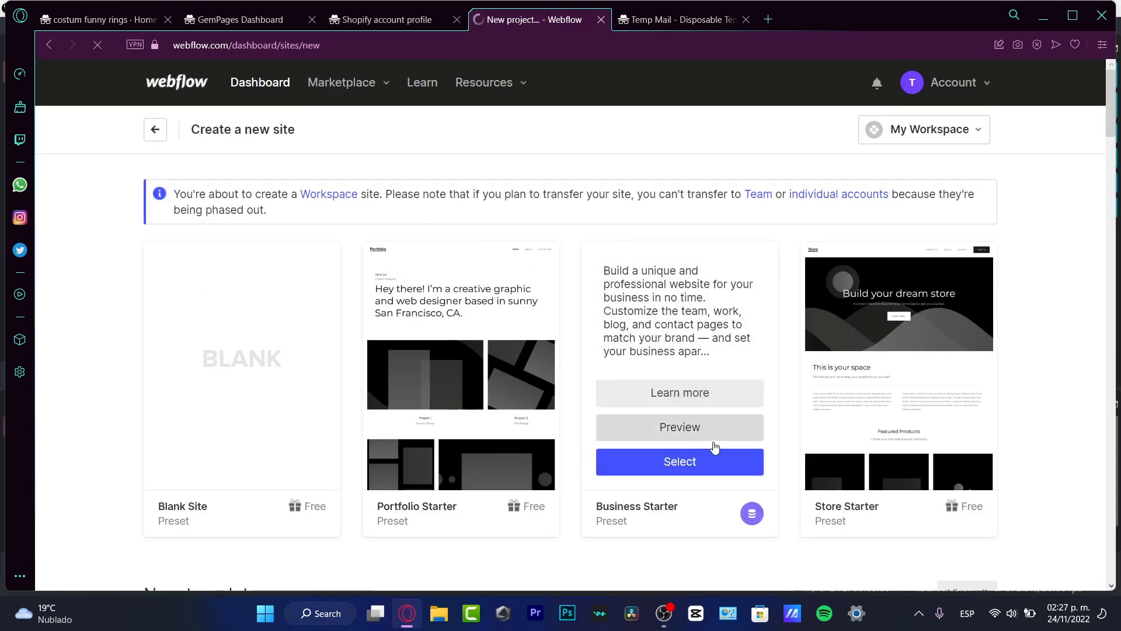
Step: Browse the site templates and create a new Webflow site from the free Store Starter preset with the suggested site name
{"action": "scroll", "coordinate": [1035, 336], "scroll_direction": "down", "scroll_amount": 1}
{"action": "scroll", "coordinate": [1035, 337], "scroll_direction": "down", "scroll_amount": 3}
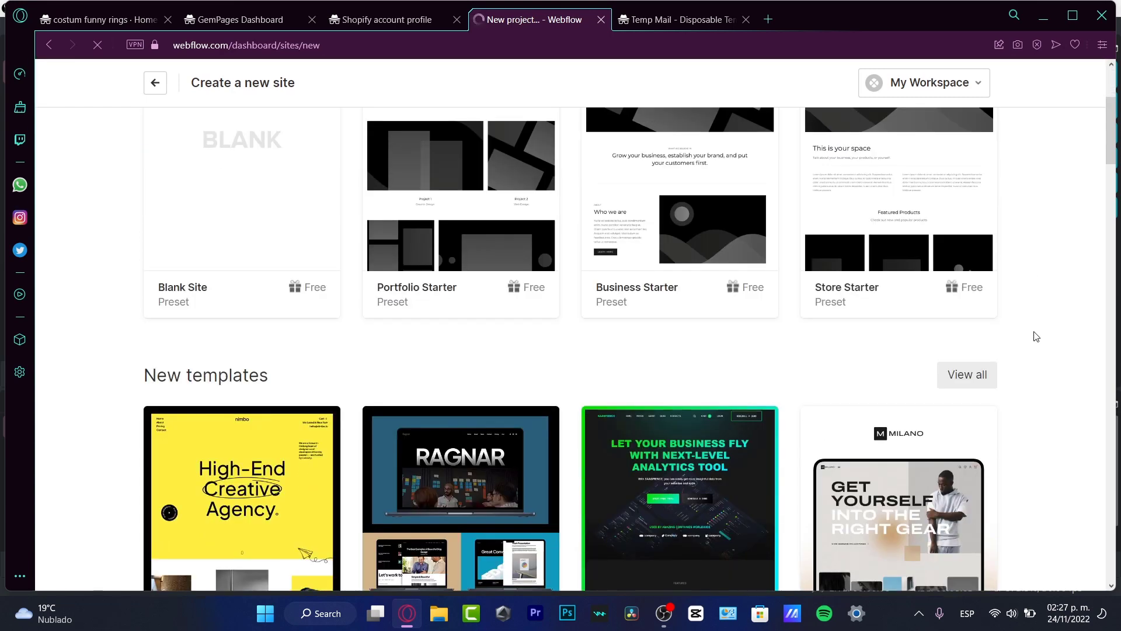
{"action": "scroll", "coordinate": [1035, 337], "scroll_direction": "down", "scroll_amount": 3}
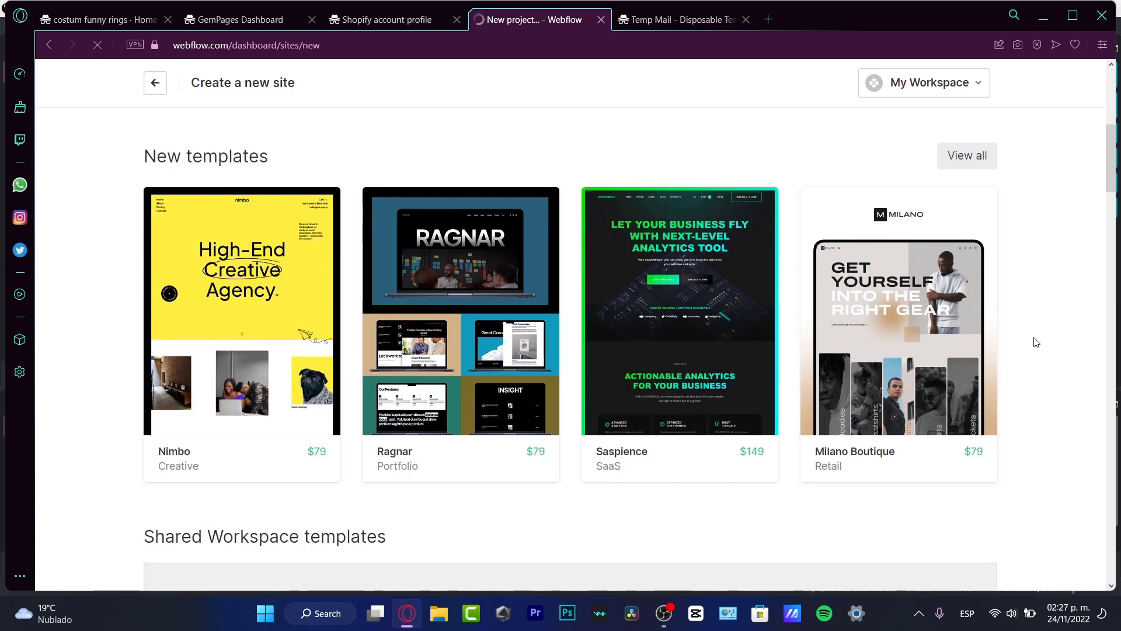
{"action": "scroll", "coordinate": [1034, 341], "scroll_direction": "up", "scroll_amount": 3}
{"action": "scroll", "coordinate": [1028, 299], "scroll_direction": "up", "scroll_amount": 3}
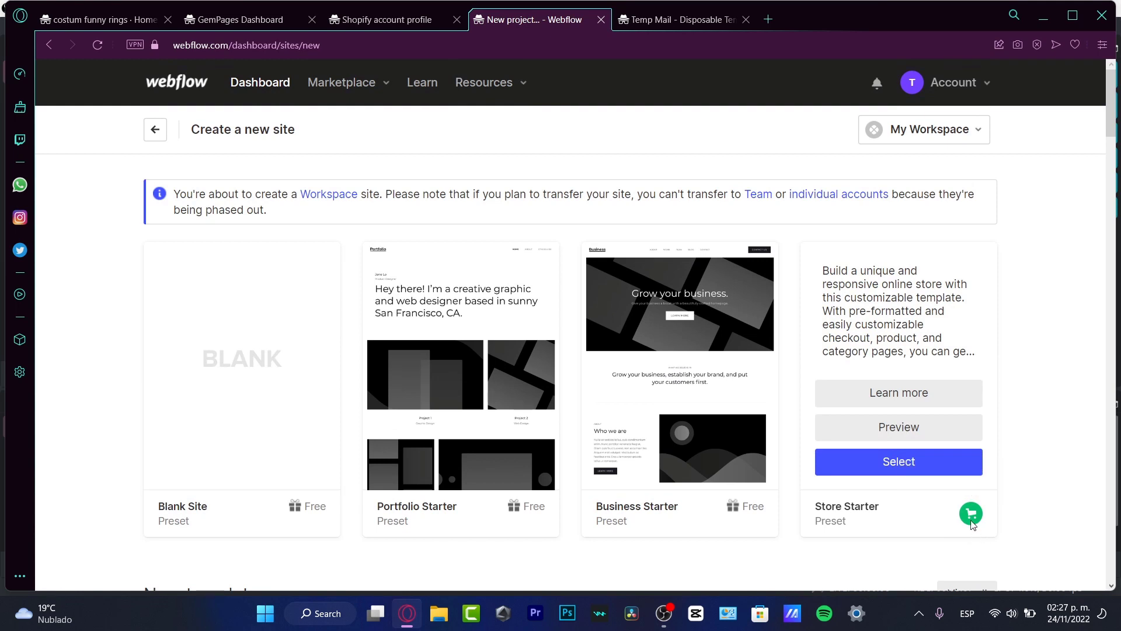
{"action": "left_click", "coordinate": [909, 463]}
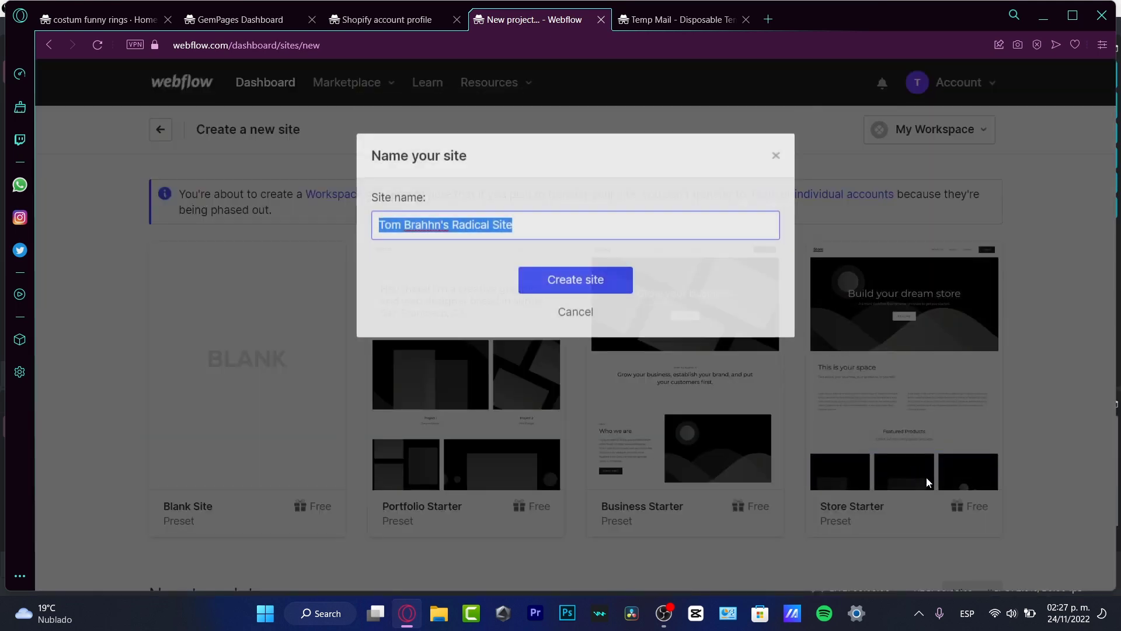
{"action": "left_click", "coordinate": [620, 301]}
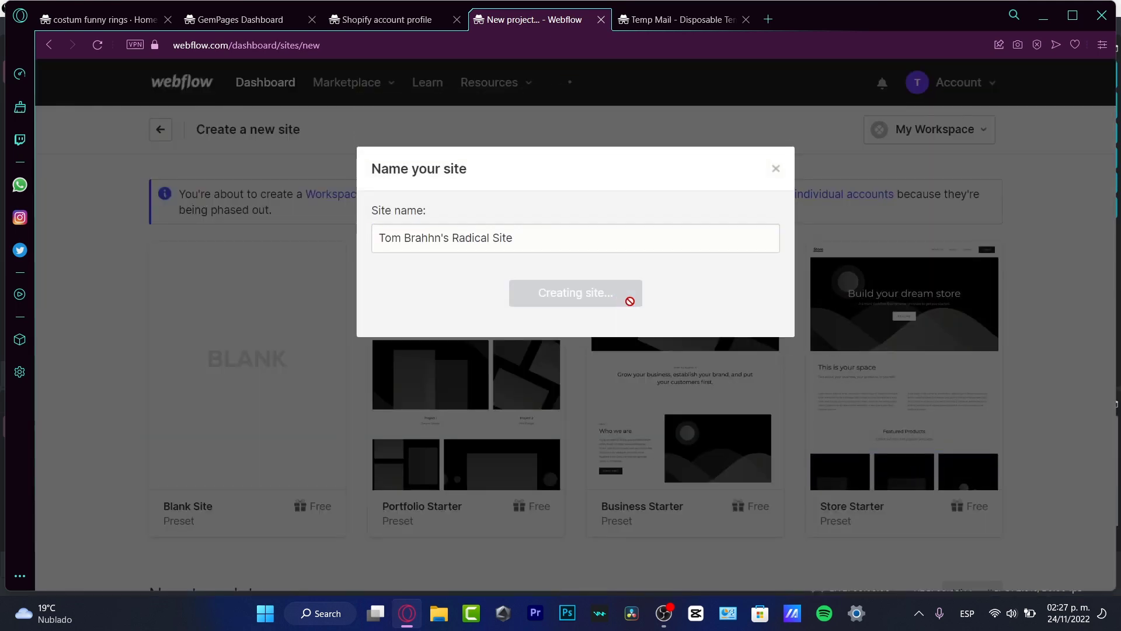
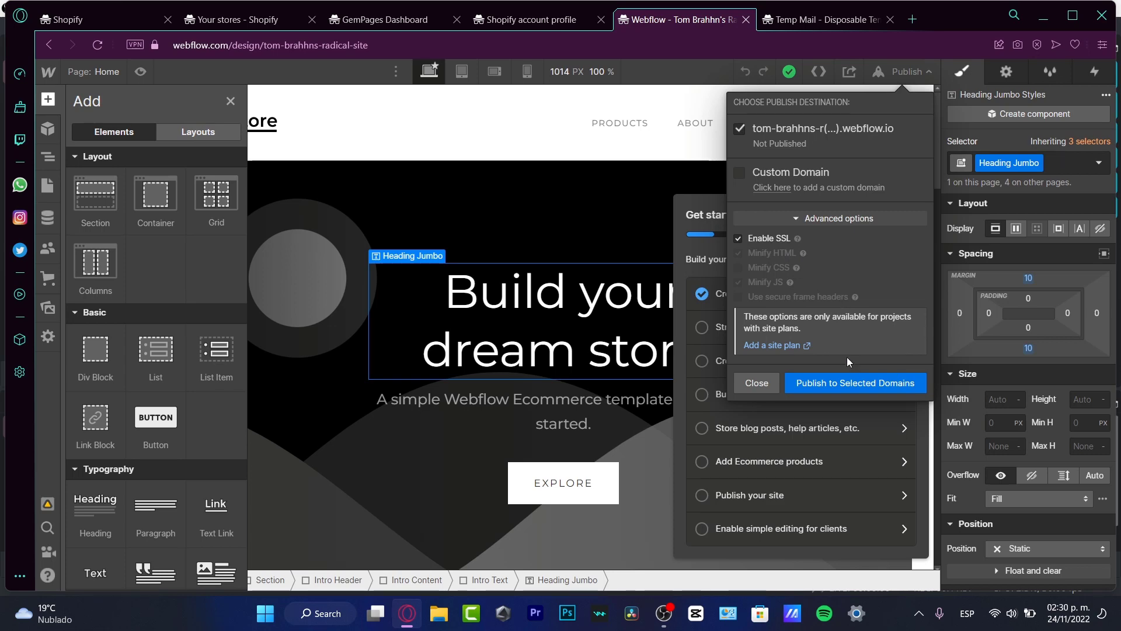
Step: Look through the Shopify store's app development and customer events settings, and close the settings
{"action": "left_click", "coordinate": [99, 19]}
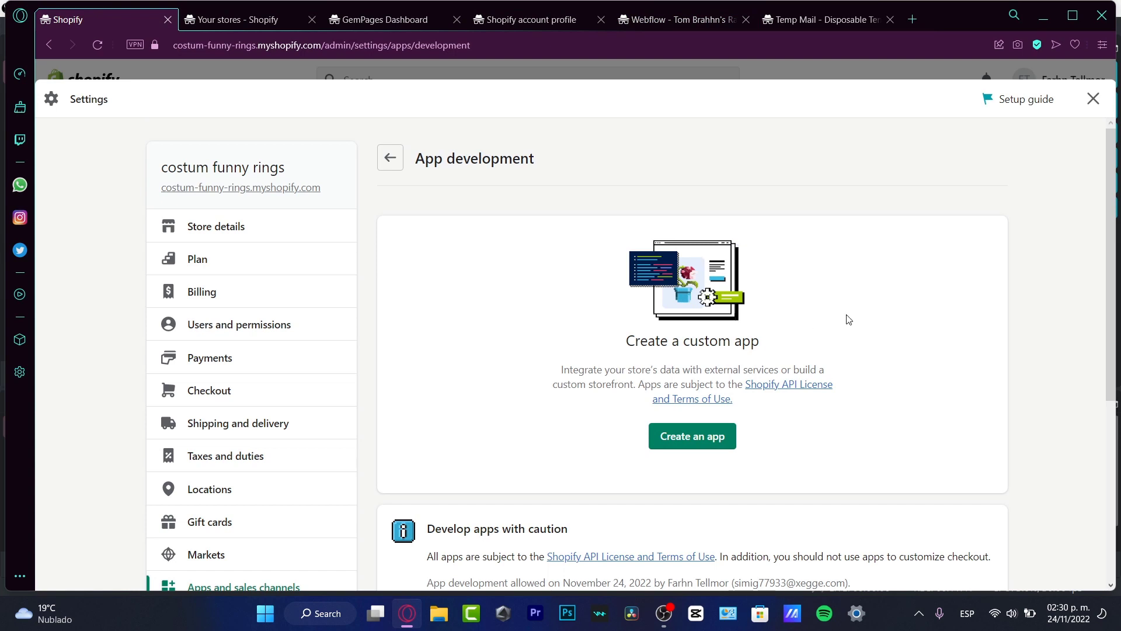
{"action": "scroll", "coordinate": [850, 321], "scroll_direction": "down", "scroll_amount": 3}
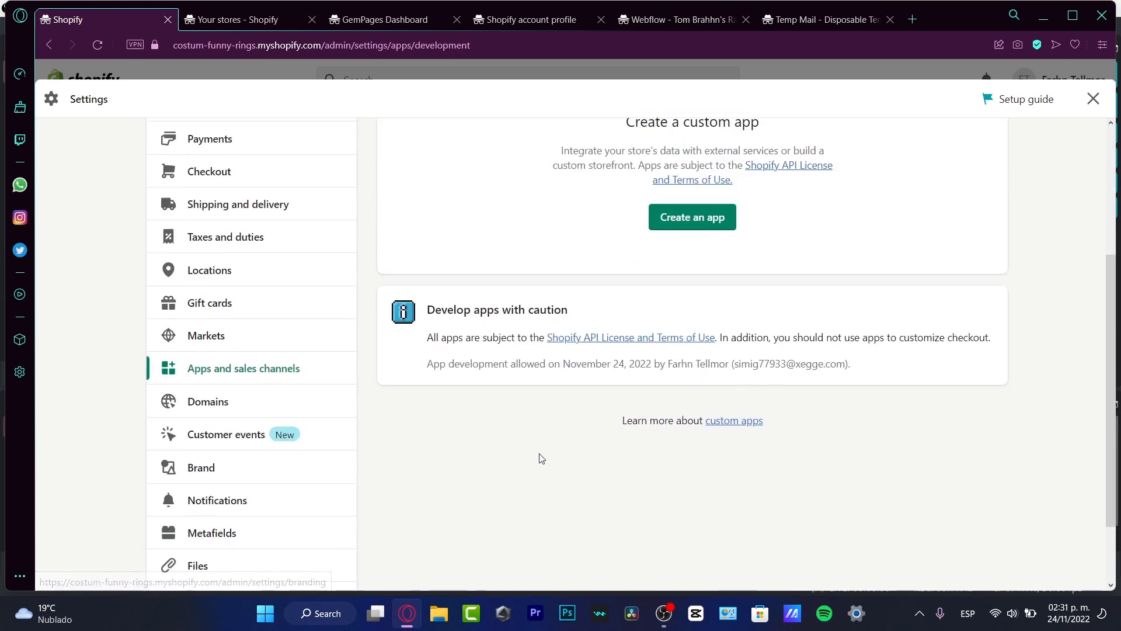
{"action": "scroll", "coordinate": [514, 457], "scroll_direction": "down", "scroll_amount": 2}
{"action": "left_click", "coordinate": [859, 13]}
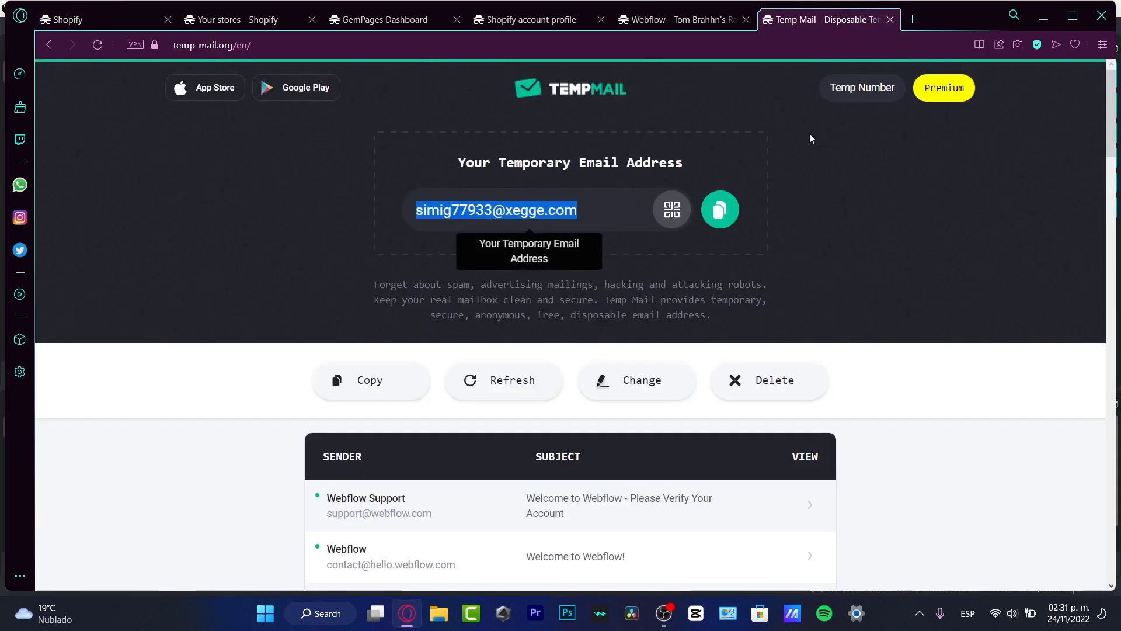
{"action": "left_click", "coordinate": [683, 19]}
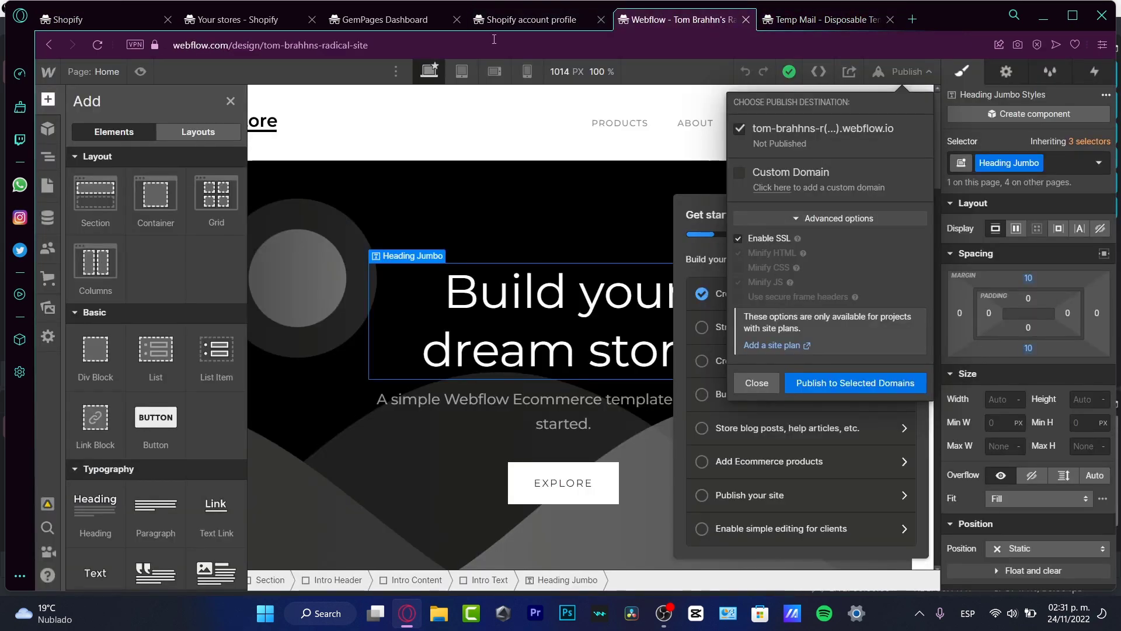
{"action": "left_click", "coordinate": [88, 19]}
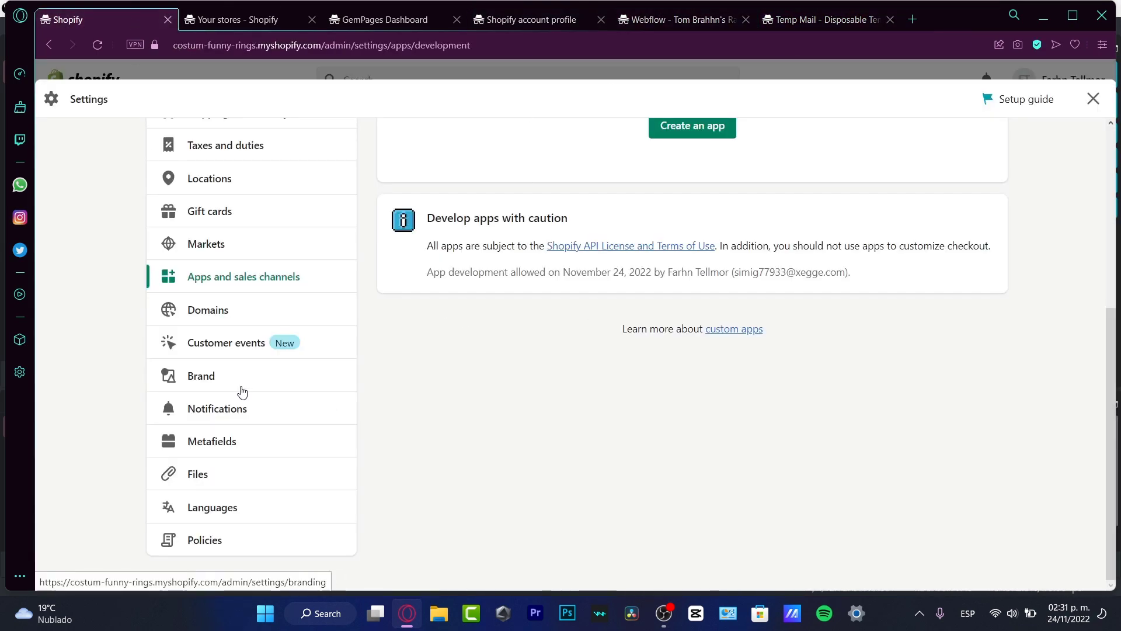
{"action": "left_click", "coordinate": [228, 342]}
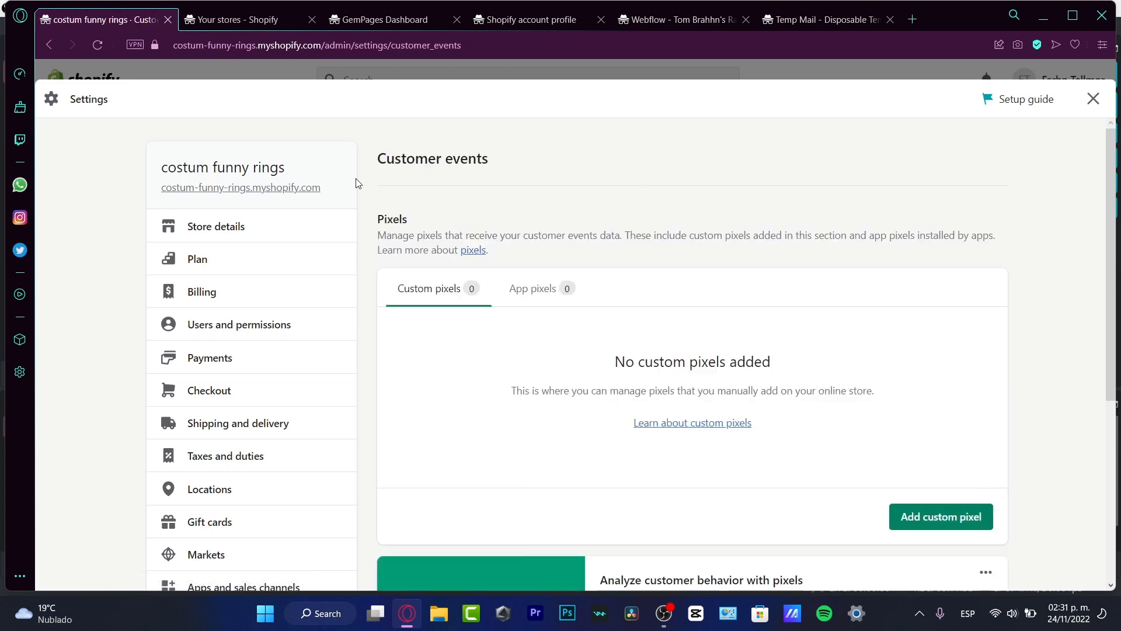
{"action": "left_click", "coordinate": [1093, 99]}
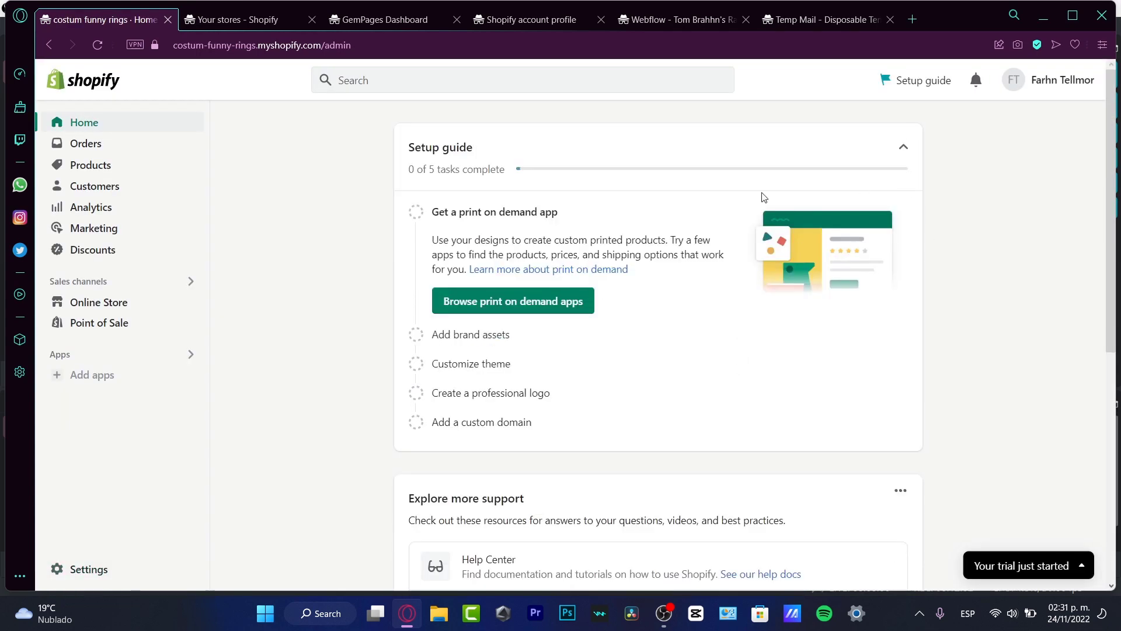
Step: Approve the Matrixify app's terms, privacy and cookies documents in the store and dismiss the error notice
{"action": "left_click", "coordinate": [671, 16]}
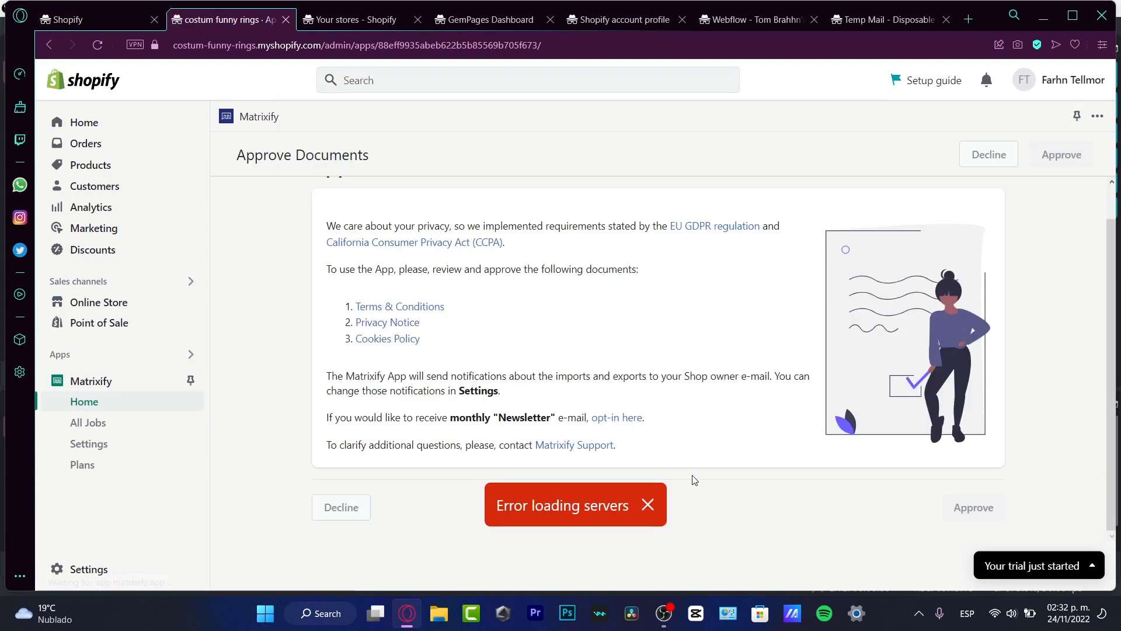
{"action": "left_click", "coordinate": [963, 506]}
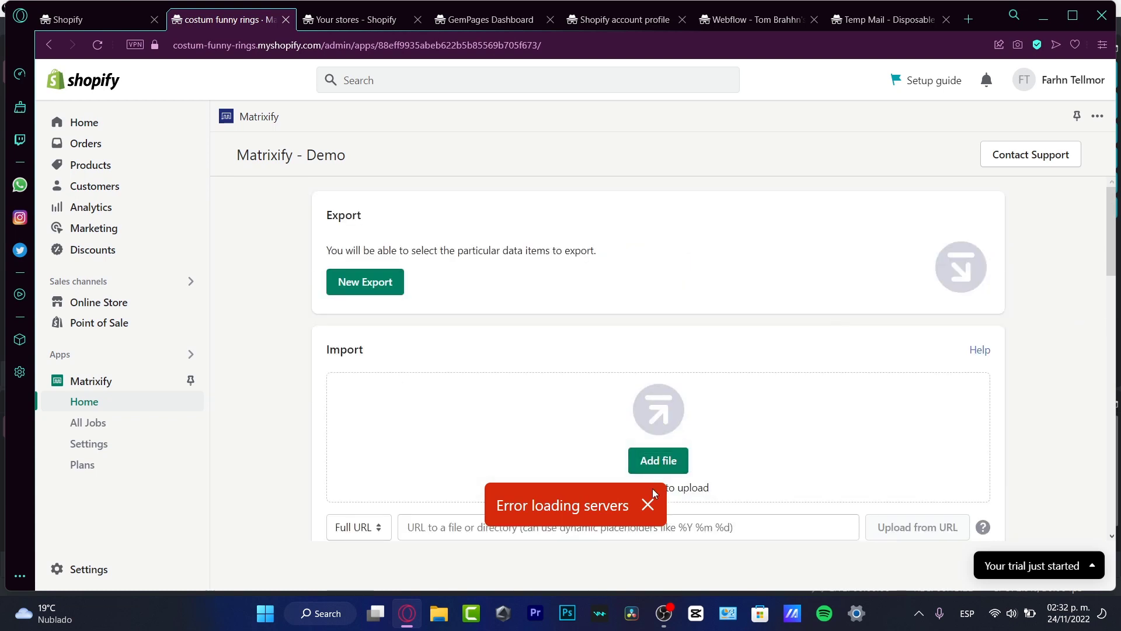
{"action": "left_click", "coordinate": [648, 505]}
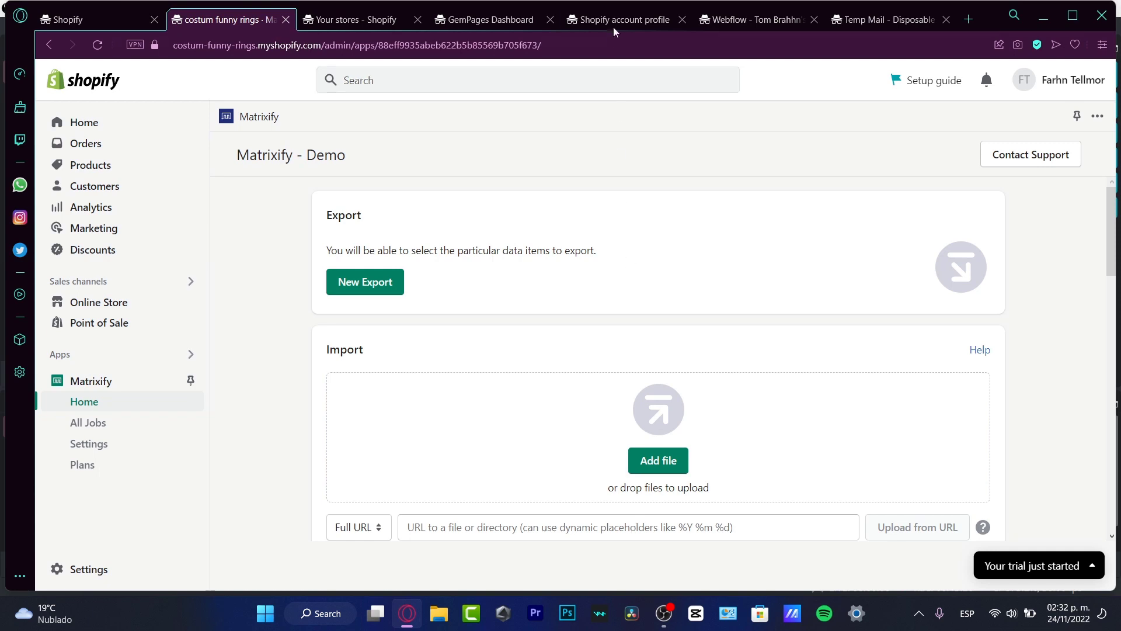
Step: Switch to the Webflow site, open the element settings, and select the Intro Header block with the Navigator shown
{"action": "left_click", "coordinate": [745, 19]}
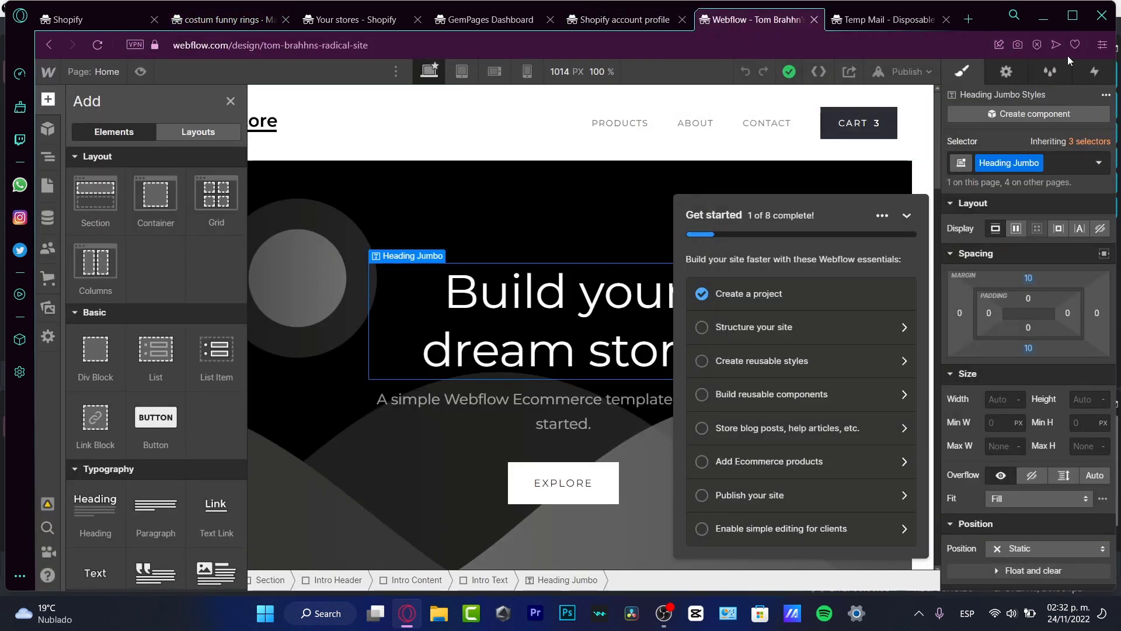
{"action": "left_click", "coordinate": [1010, 74]}
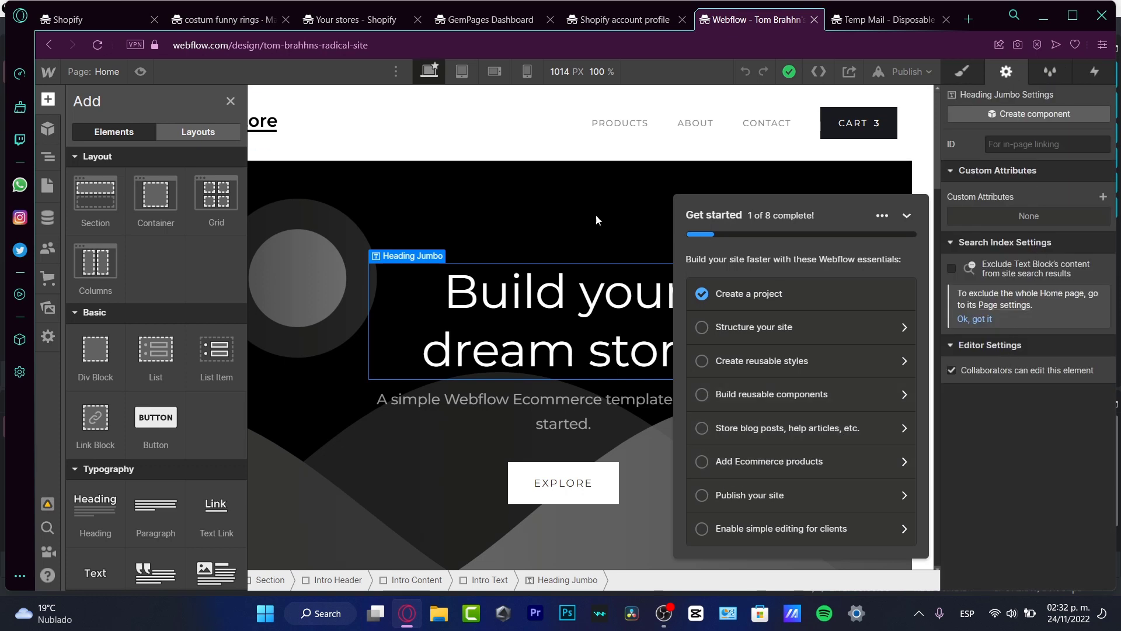
{"action": "left_click", "coordinate": [127, 26]}
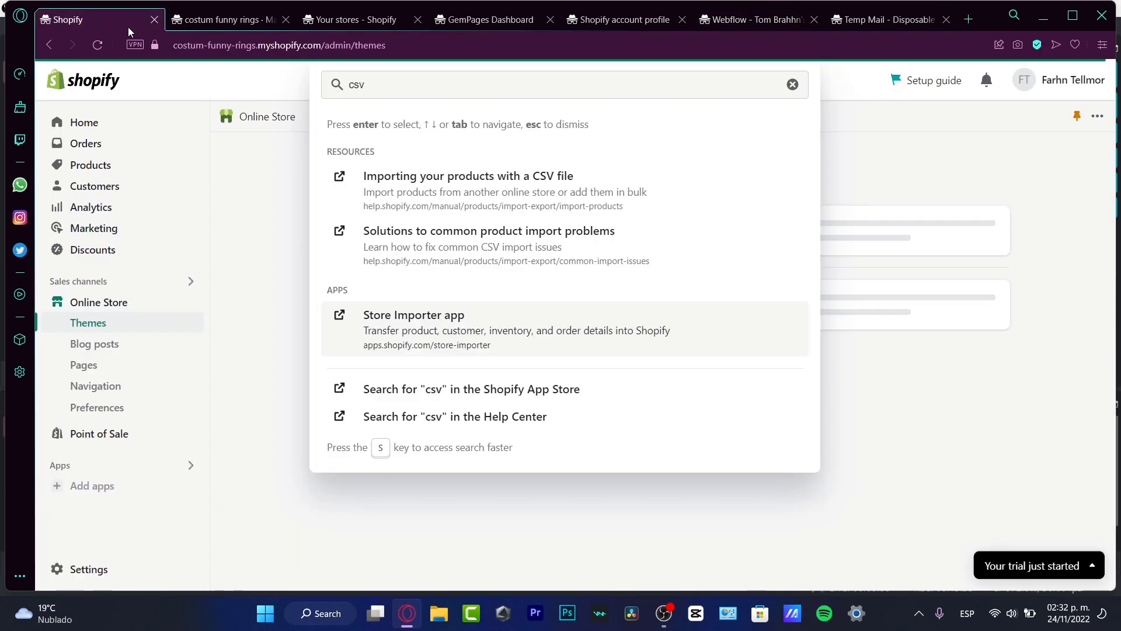
{"action": "left_click", "coordinate": [753, 19]}
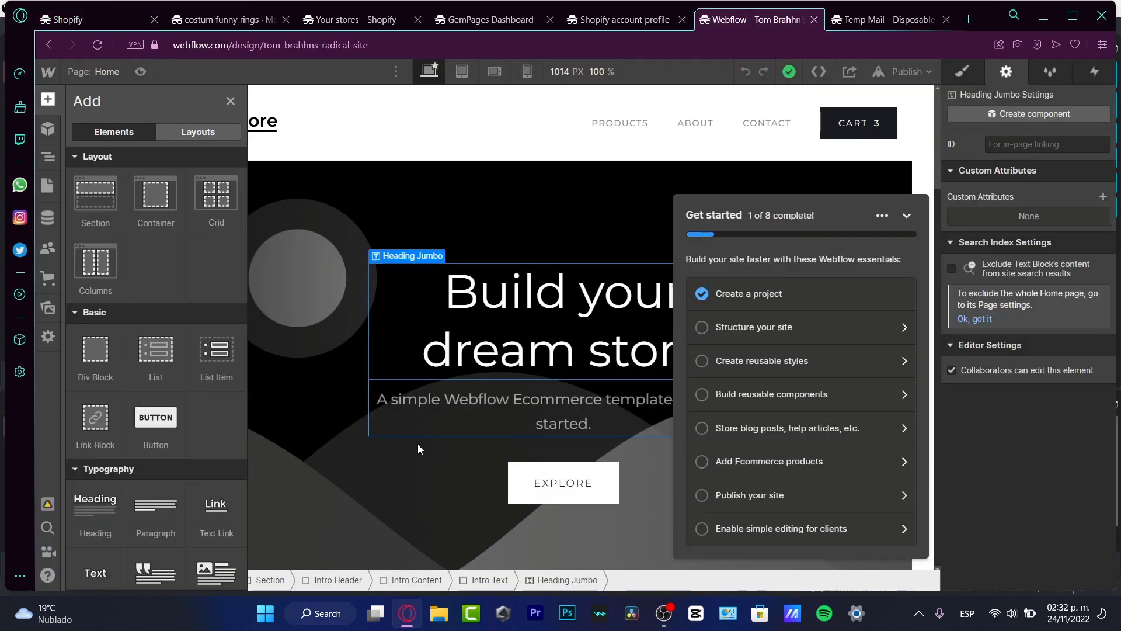
{"action": "key", "text": "z"}
{"action": "left_click", "coordinate": [468, 205]}
Step: Switch to Shopify, clear the "csv" search, and open the options for adding a theme to the Online Store's theme library
{"action": "left_click", "coordinate": [121, 19]}
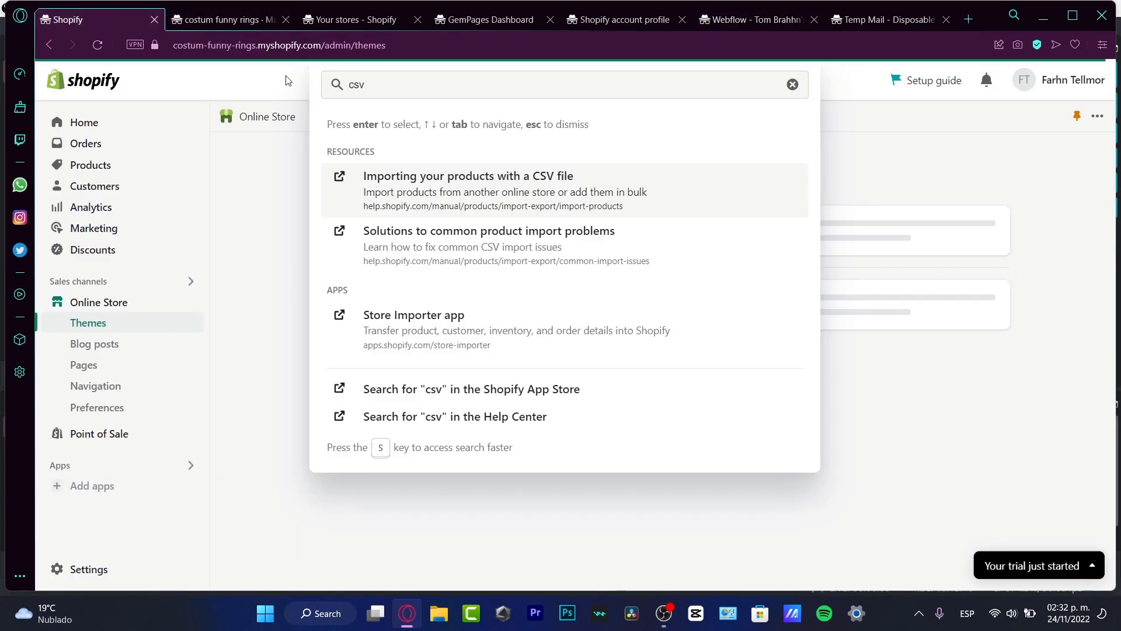
{"action": "left_click", "coordinate": [793, 84]}
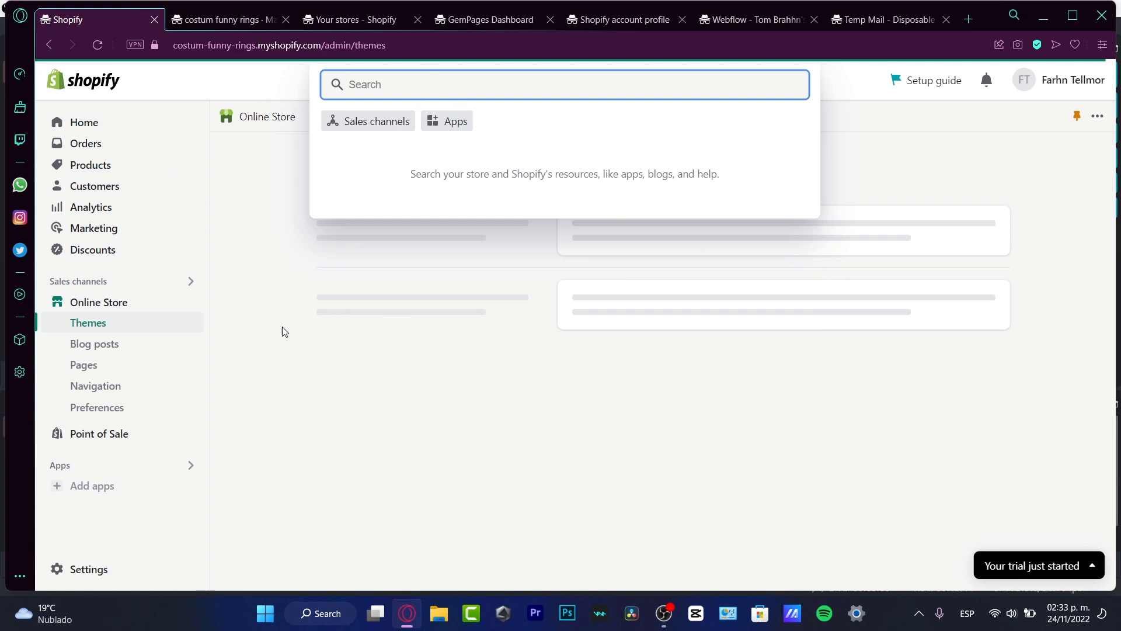
{"action": "left_click", "coordinate": [346, 461]}
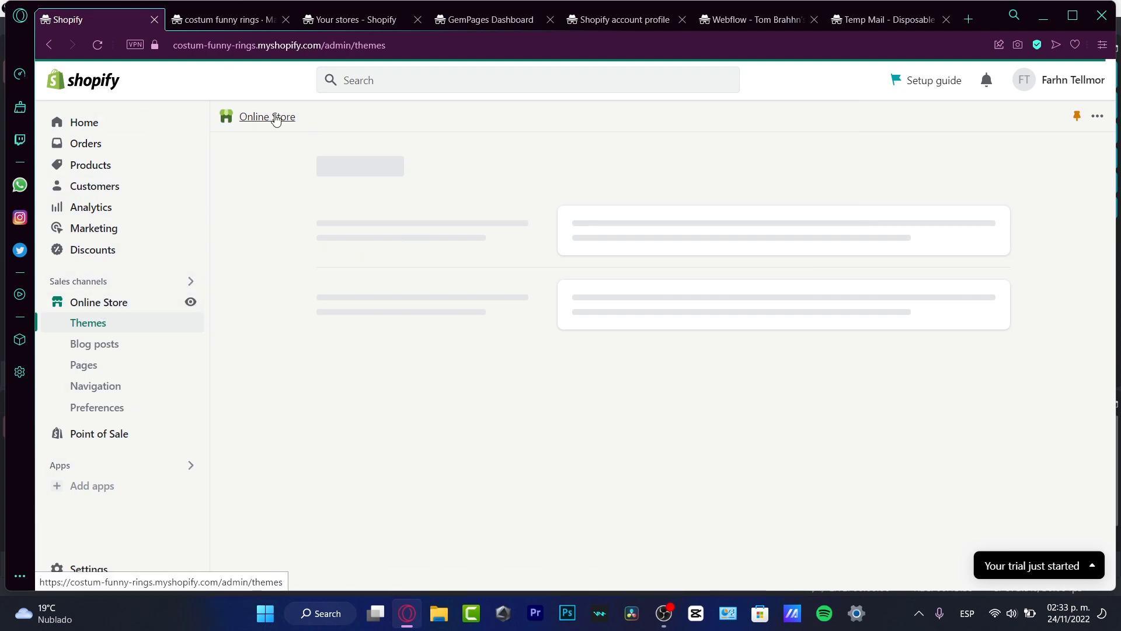
{"action": "left_click", "coordinate": [84, 122]}
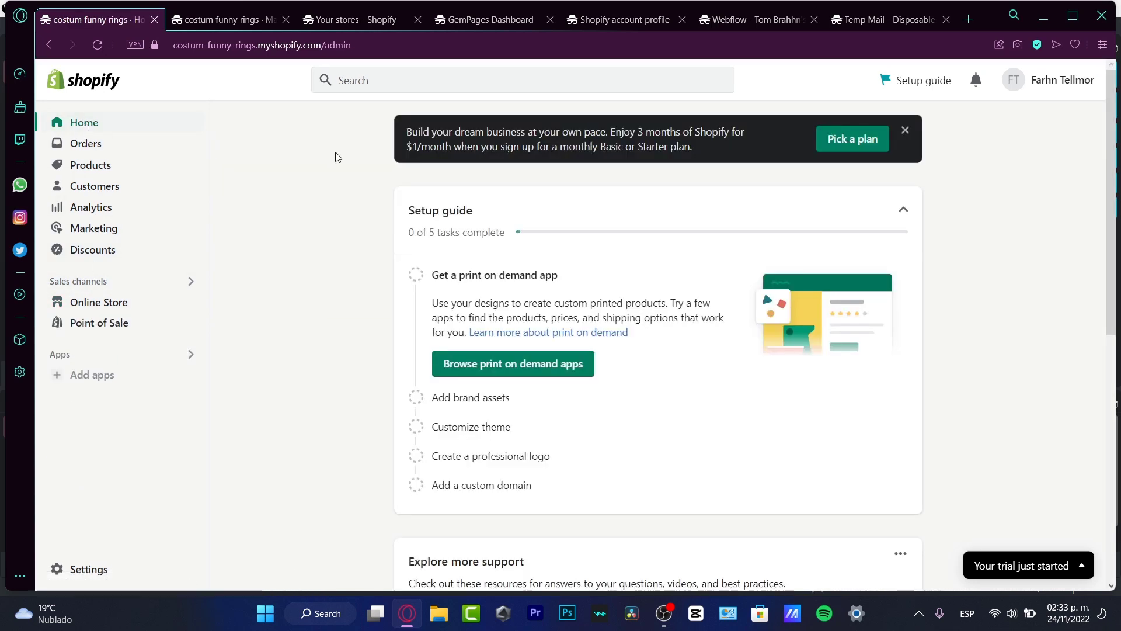
{"action": "left_click", "coordinate": [108, 304]}
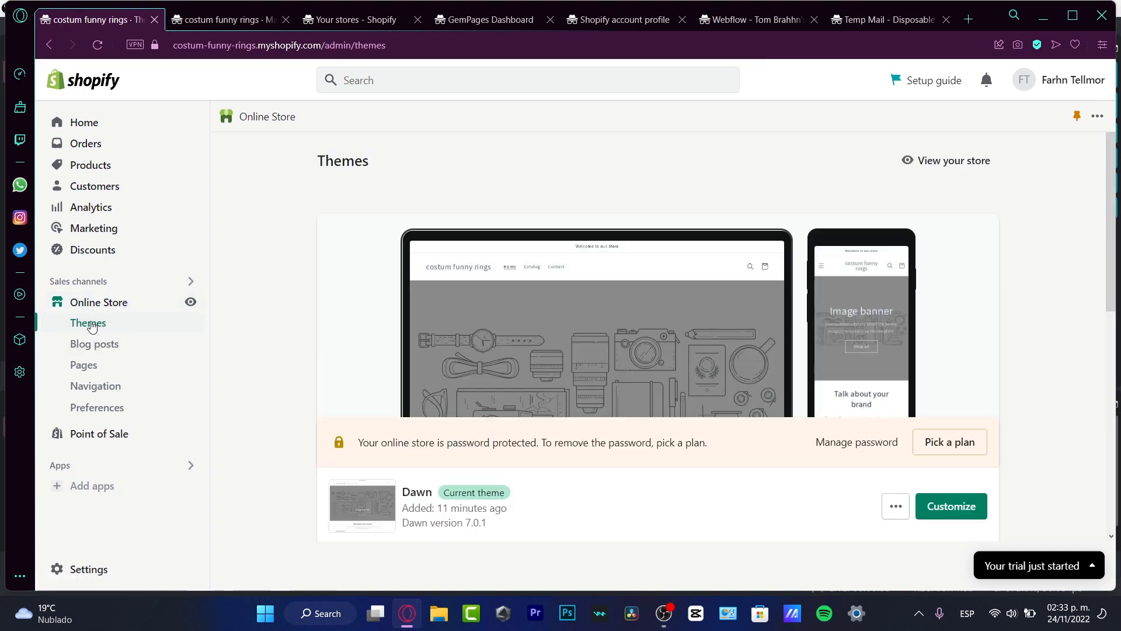
{"action": "scroll", "coordinate": [803, 284], "scroll_direction": "down", "scroll_amount": 3}
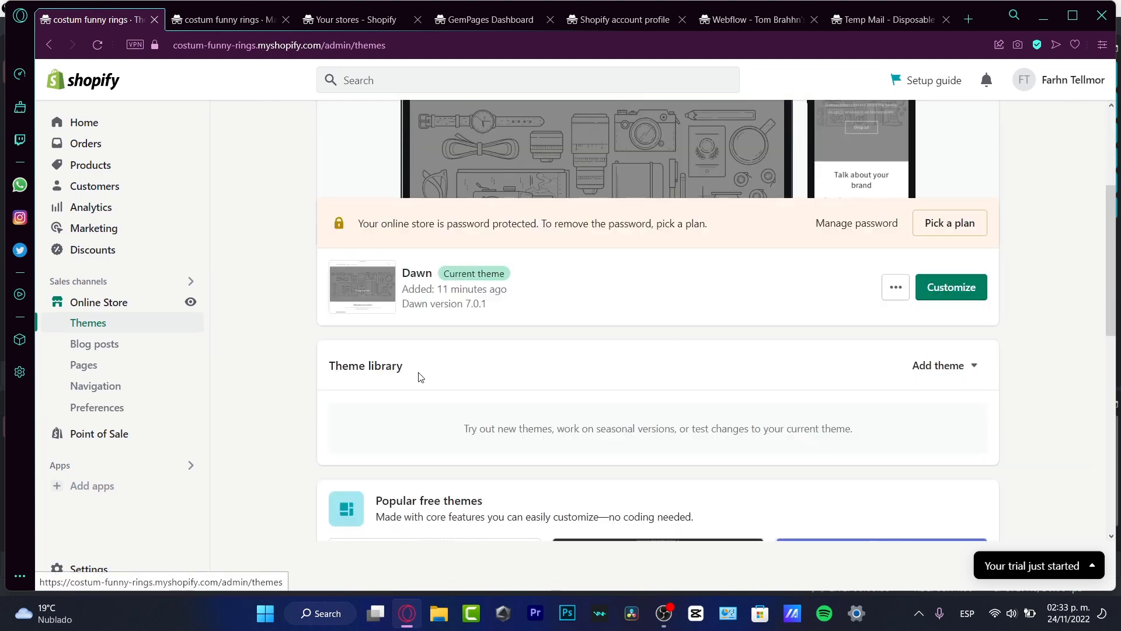
{"action": "left_click_drag", "start_coordinate": [340, 368], "coordinate": [449, 373]}
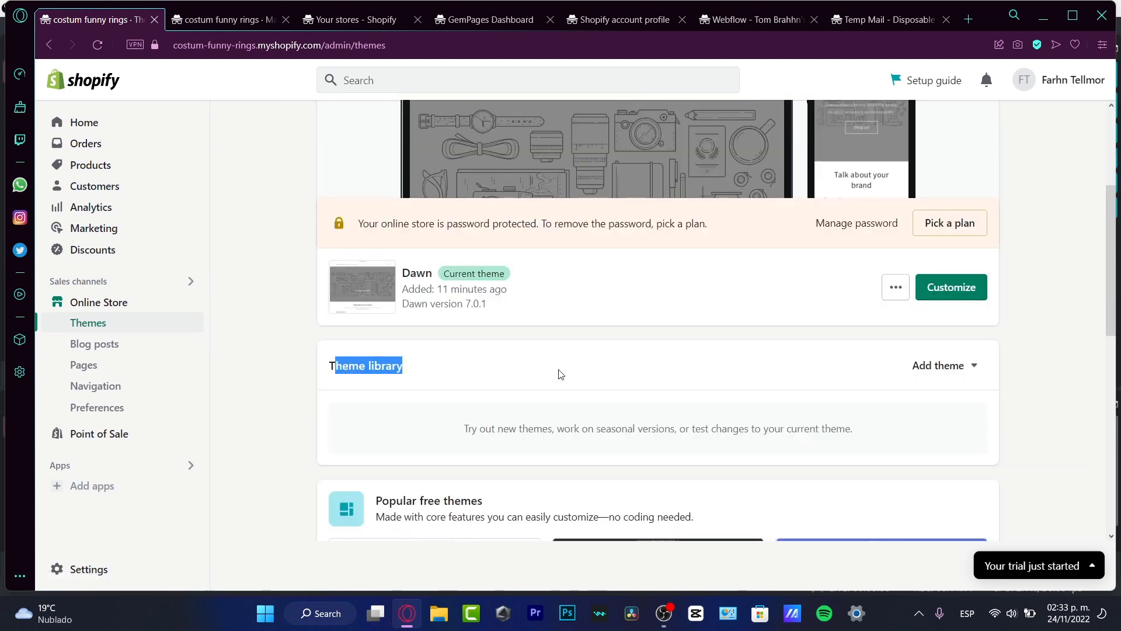
{"action": "left_click", "coordinate": [929, 366]}
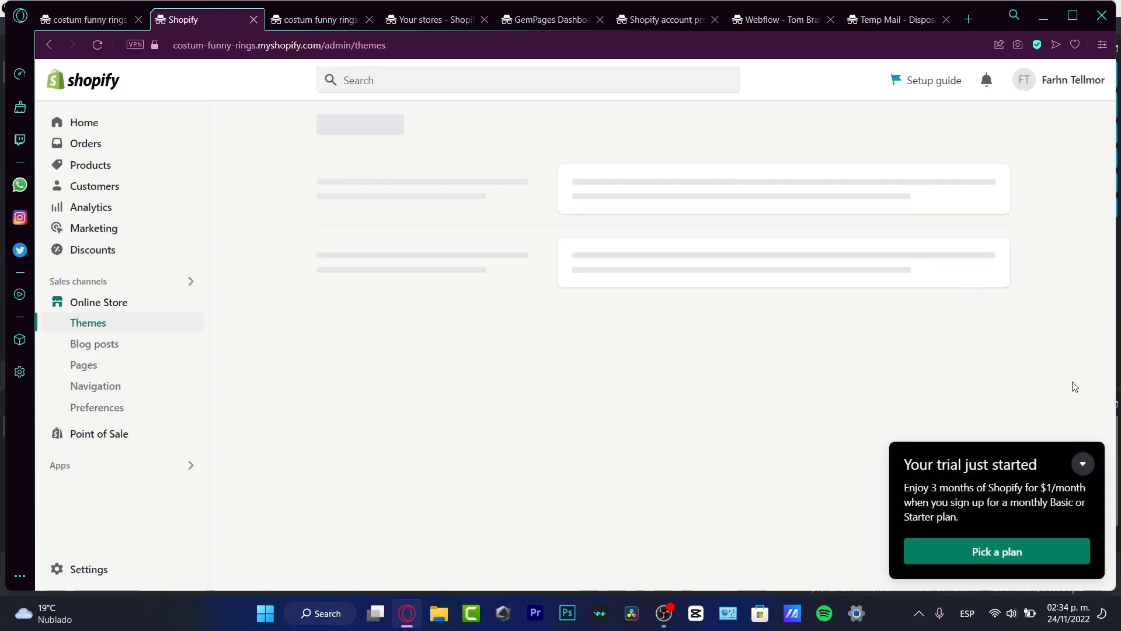
Step: Review the Publisher theme's options in the theme library, and open that theme for customizing
{"action": "left_click", "coordinate": [1082, 466]}
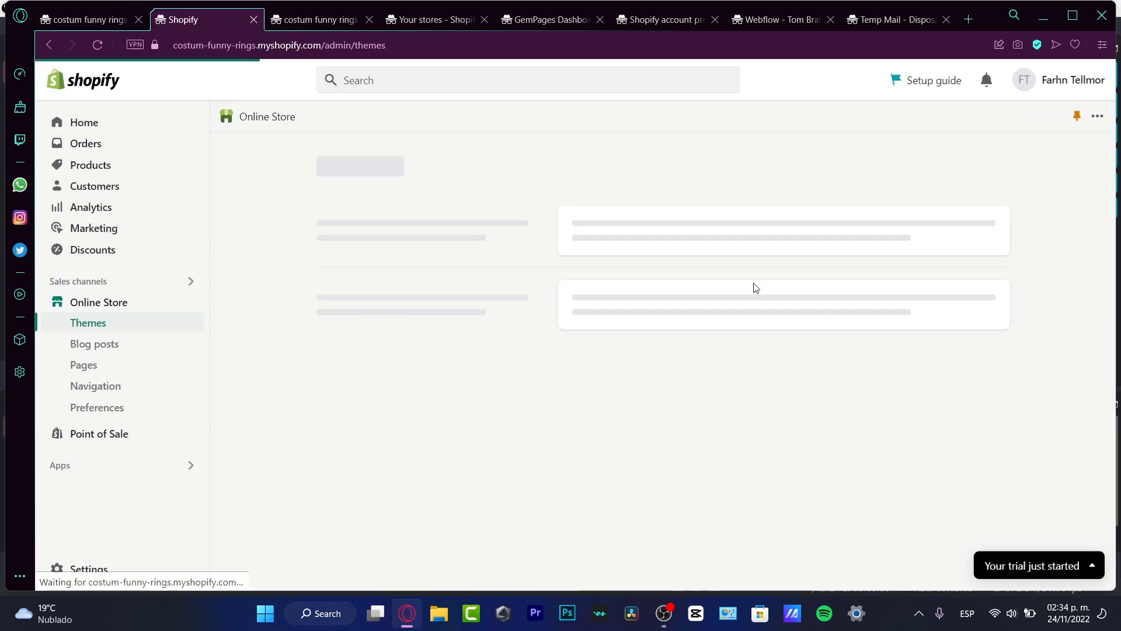
{"action": "scroll", "coordinate": [845, 366], "scroll_direction": "down", "scroll_amount": 3}
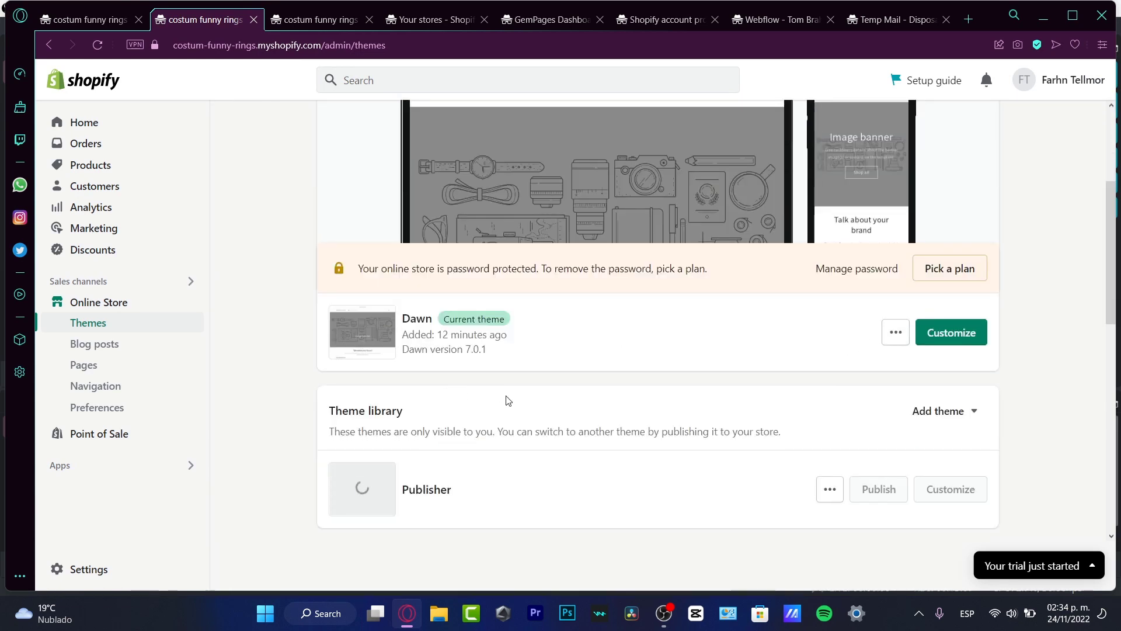
{"action": "left_click", "coordinate": [830, 490]}
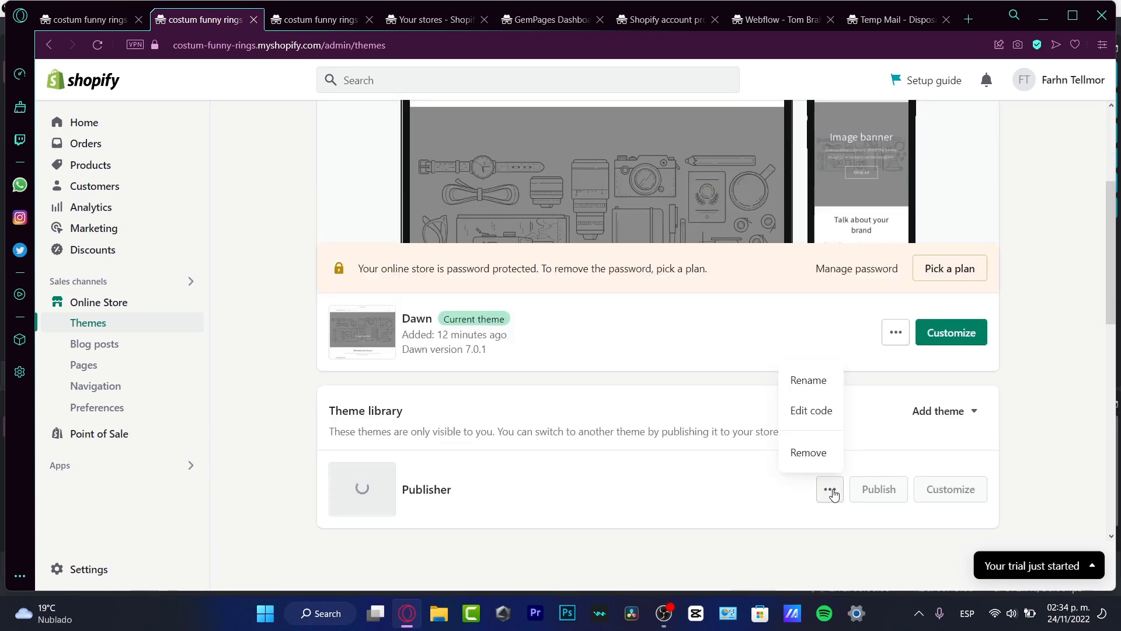
{"action": "double_click", "coordinate": [485, 495]}
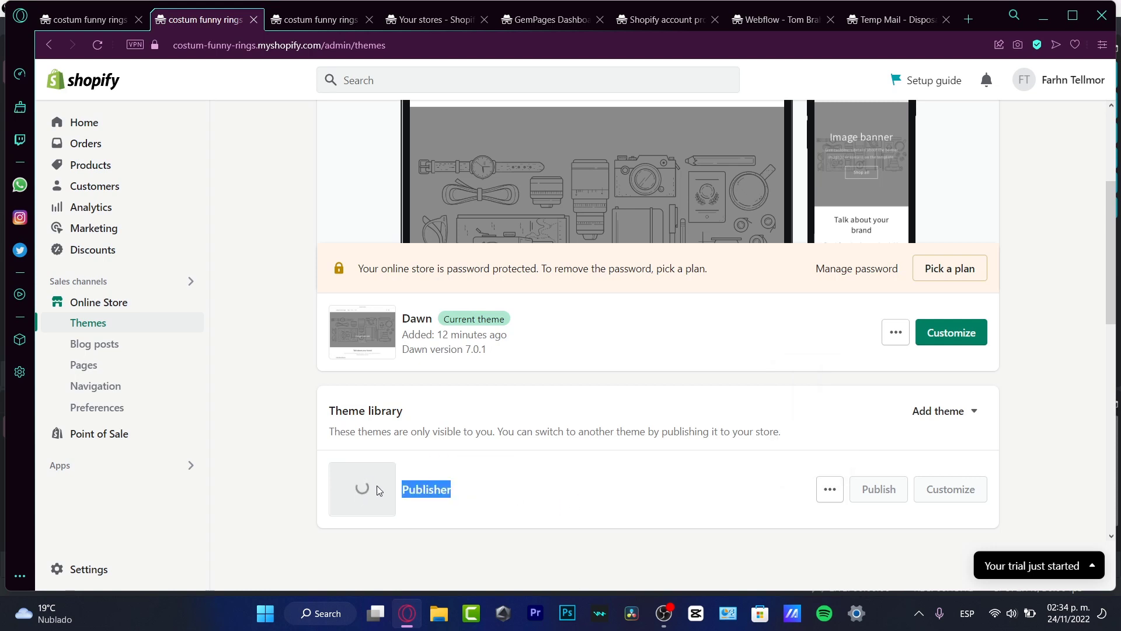
{"action": "left_click", "coordinate": [828, 494]}
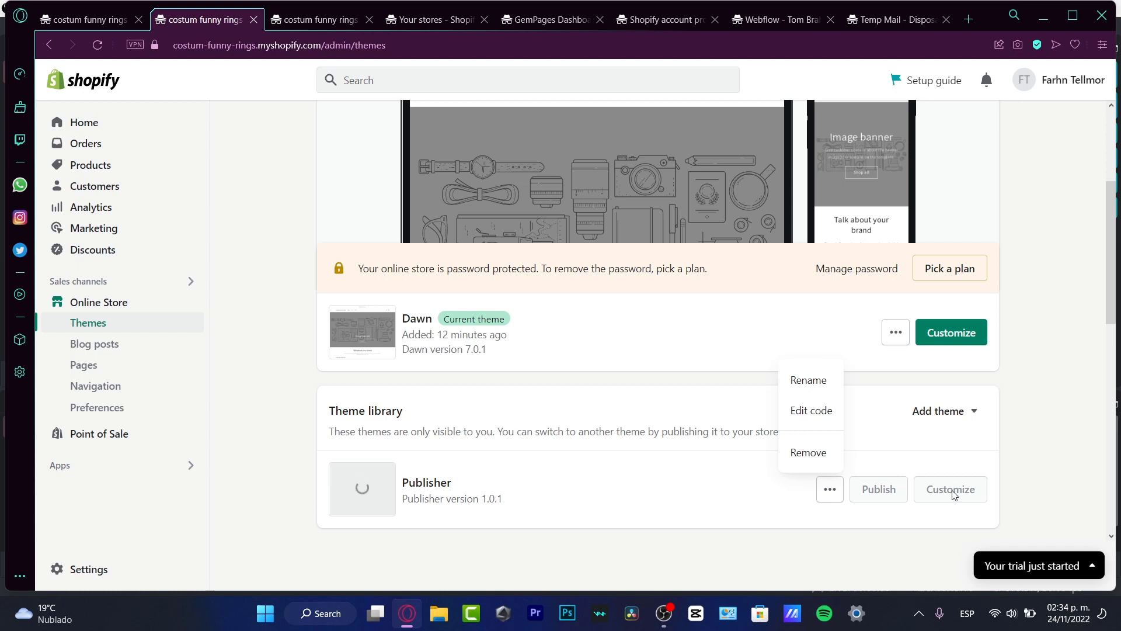
{"action": "left_click", "coordinate": [1020, 465]}
{"action": "left_click", "coordinate": [888, 339]}
{"action": "left_click", "coordinate": [882, 408]}
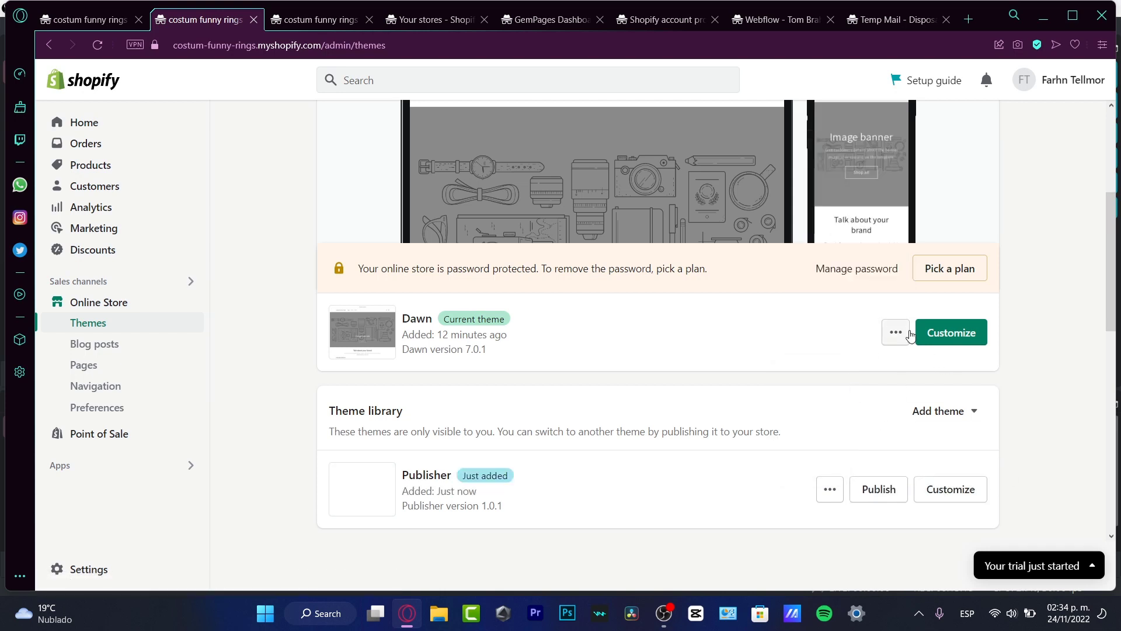
{"action": "left_click", "coordinate": [830, 489]}
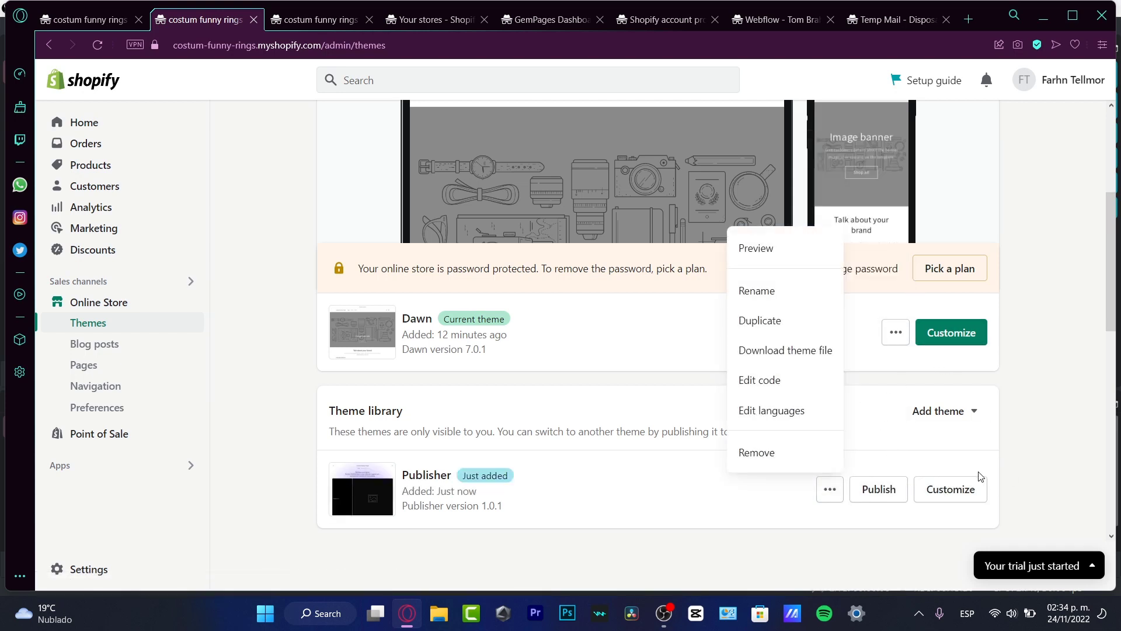
{"action": "left_click", "coordinate": [950, 490]}
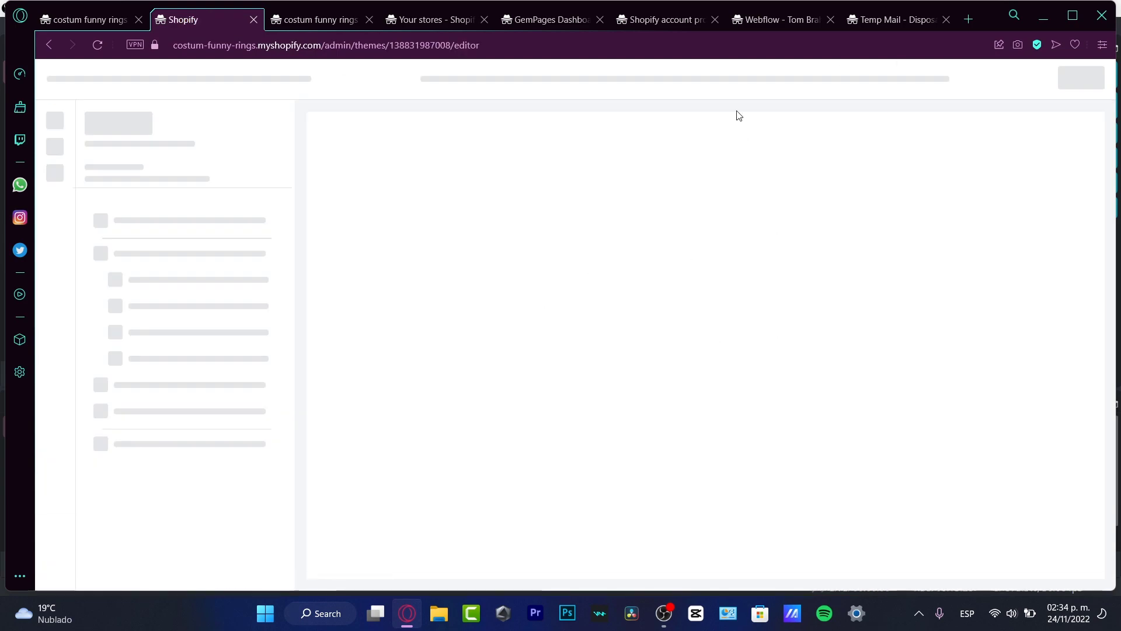
Step: Compare the Webflow store design with the Dawn theme's home page in the Shopify theme editor
{"action": "left_click", "coordinate": [792, 21]}
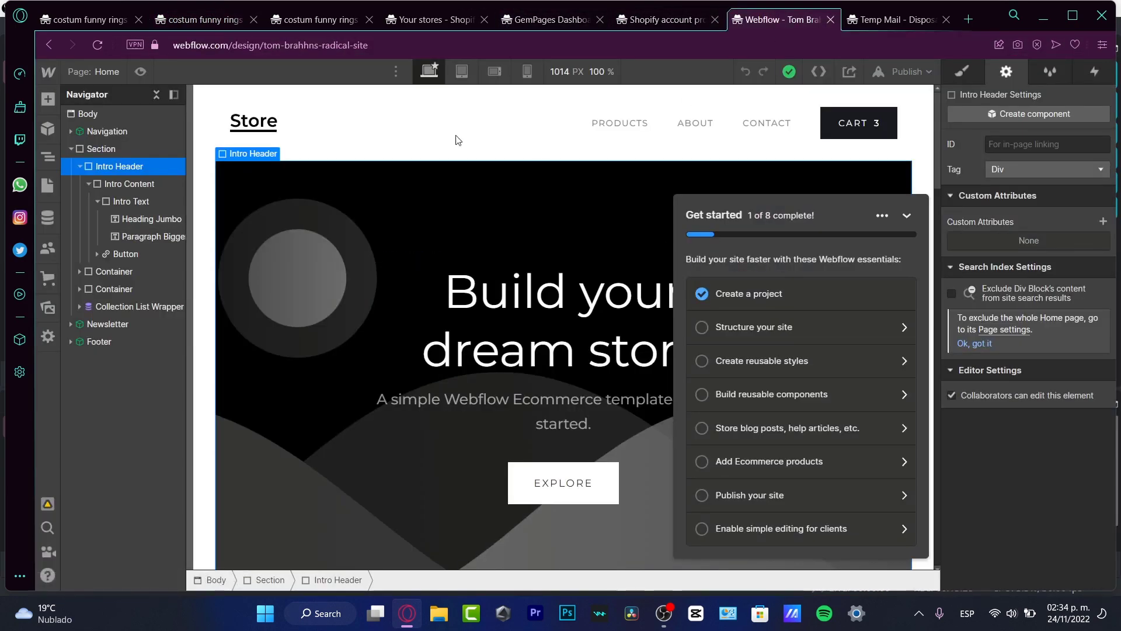
{"action": "left_click", "coordinate": [111, 19]}
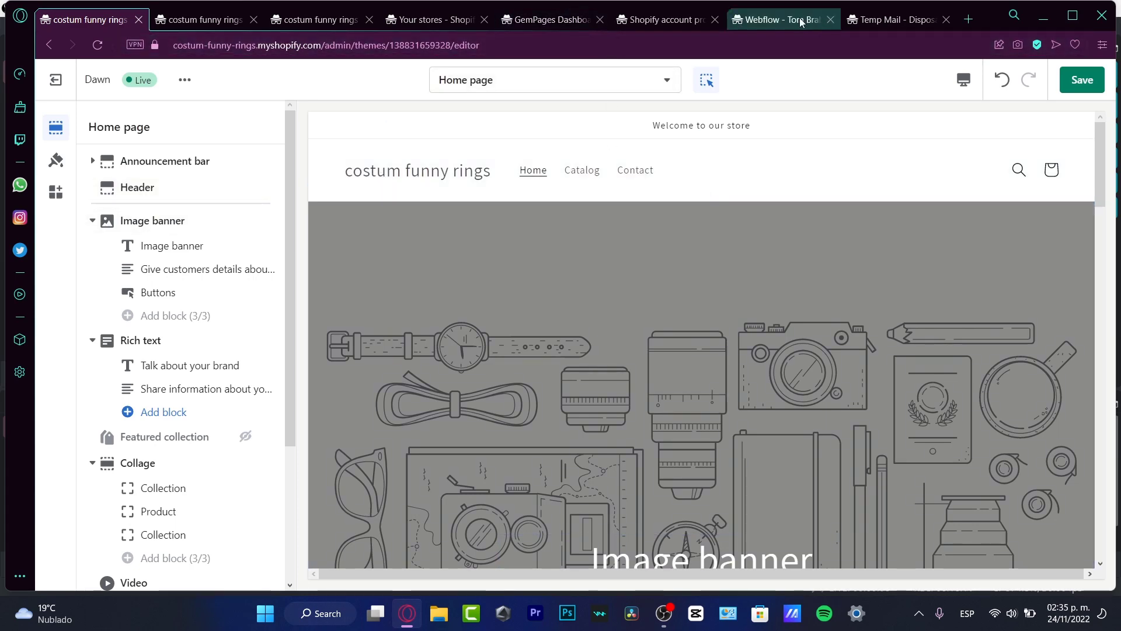
{"action": "left_click", "coordinate": [776, 20]}
{"action": "left_click", "coordinate": [51, 24]}
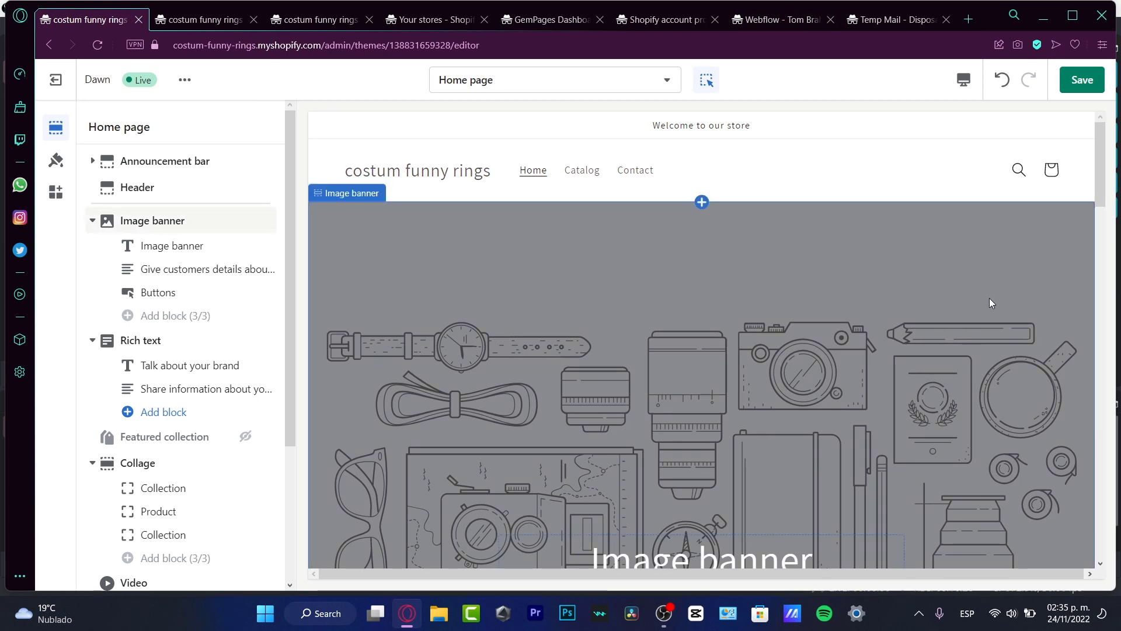
Step: Examine the Announcement and Header settings and the rest of the Dawn home page, staying in the theme editor
{"action": "left_click", "coordinate": [733, 129]}
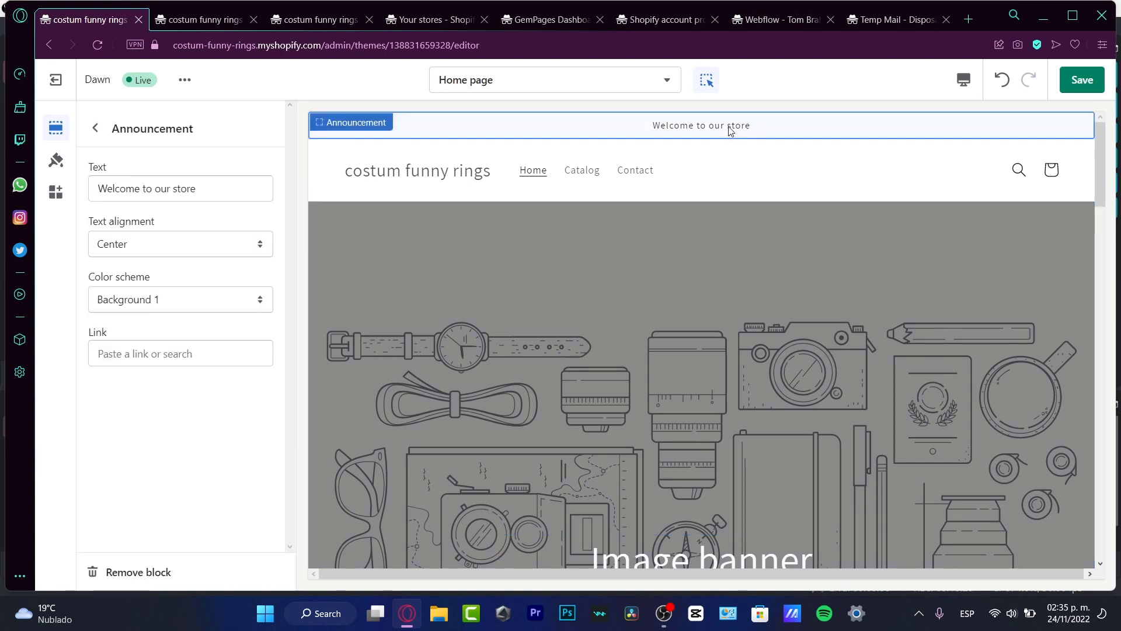
{"action": "left_click", "coordinate": [750, 166]}
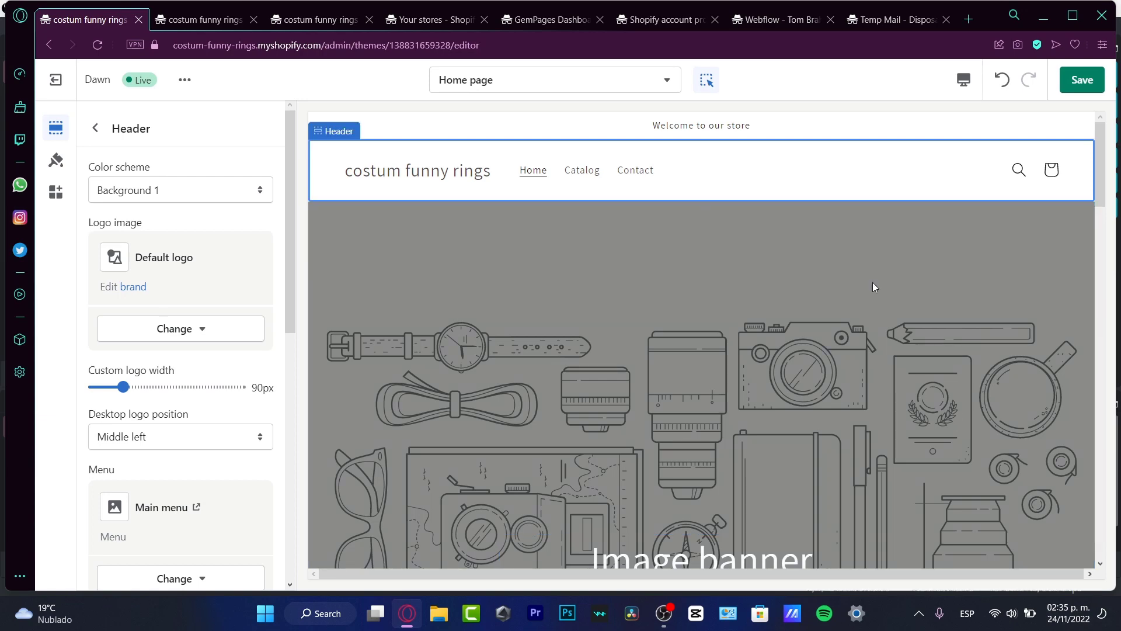
{"action": "scroll", "coordinate": [811, 282], "scroll_direction": "down", "scroll_amount": 10}
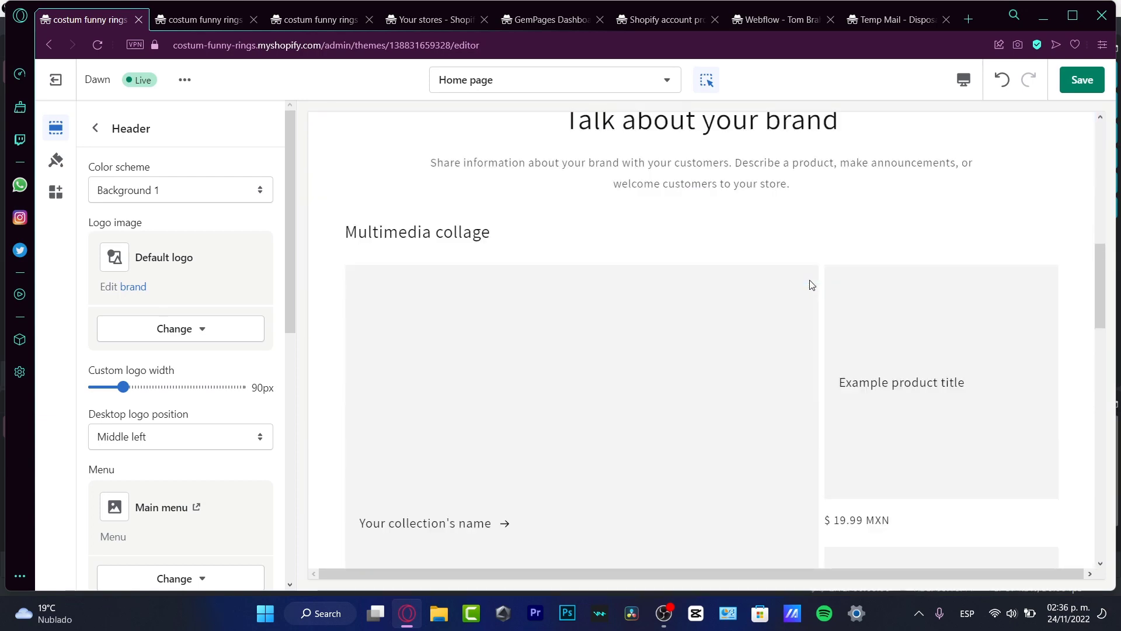
{"action": "scroll", "coordinate": [810, 283], "scroll_direction": "down", "scroll_amount": 8}
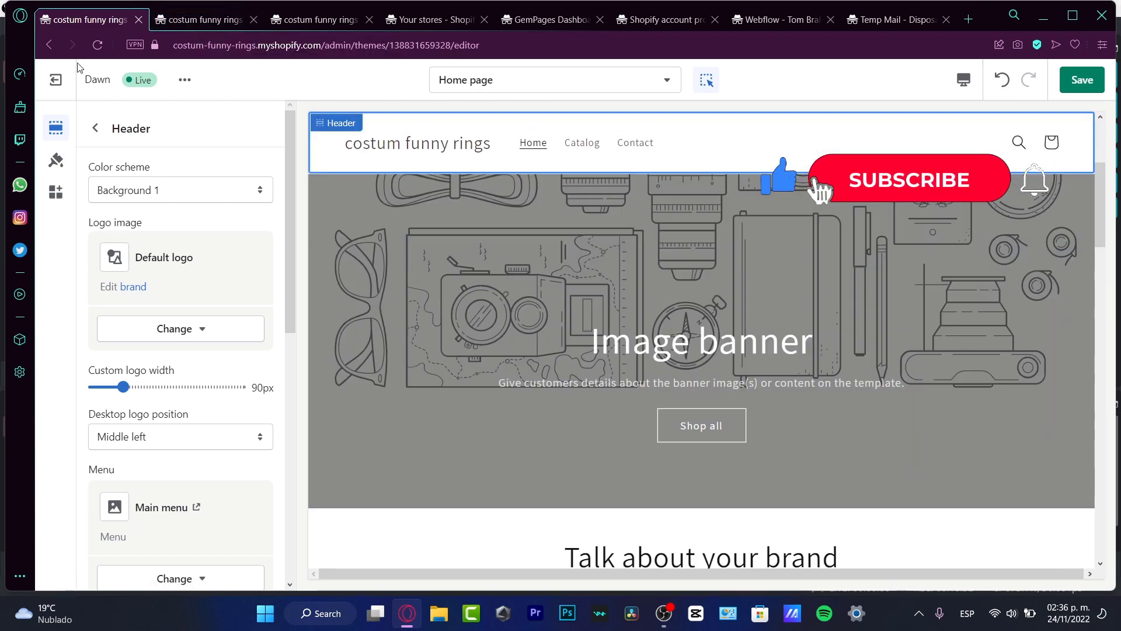
{"action": "left_click", "coordinate": [65, 82]}
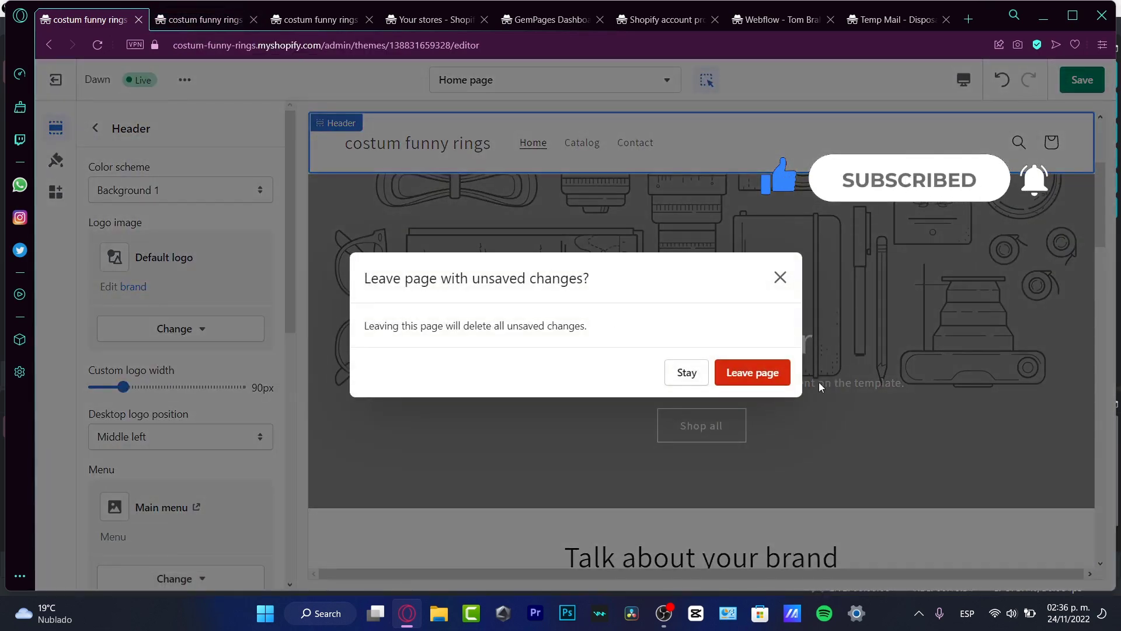
{"action": "left_click", "coordinate": [688, 373]}
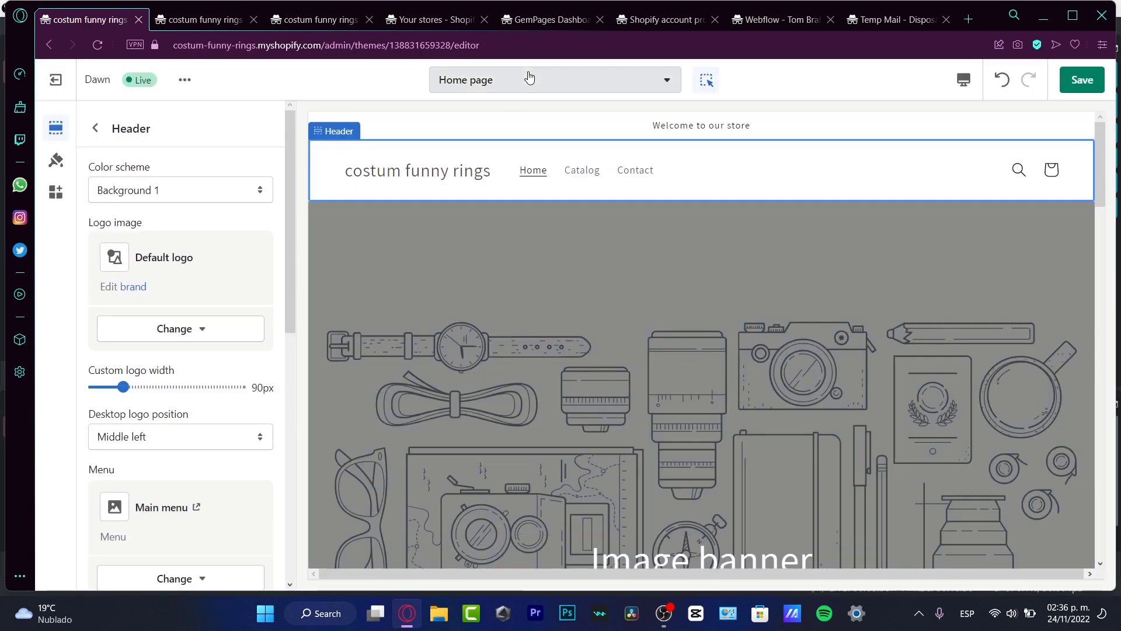
Step: Close the GemPages, Shopify account profile, Webflow and Temp Mail browser tabs, and select the home page's announcement bar
{"action": "left_click", "coordinate": [597, 20]}
{"action": "middle_click", "coordinate": [594, 21]}
{"action": "middle_click", "coordinate": [601, 23]}
{"action": "left_click", "coordinate": [767, 133]}
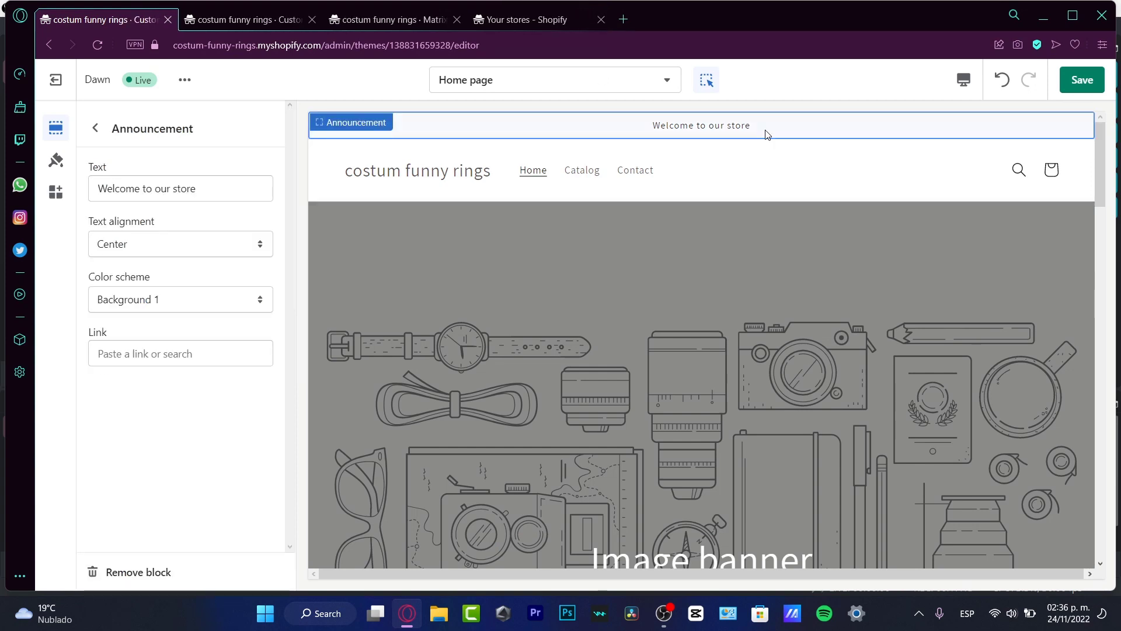